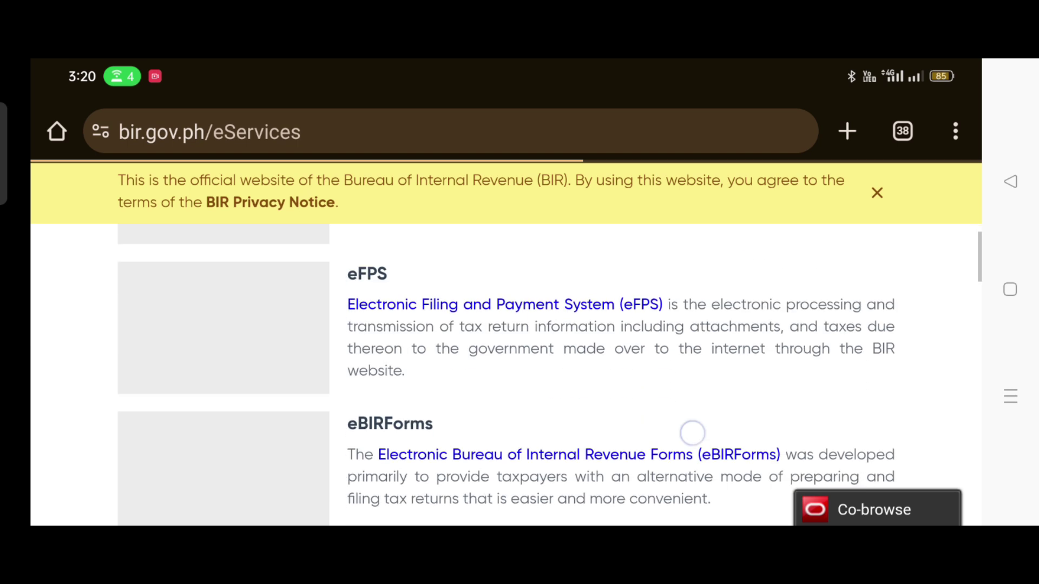
Open the AFS eSubmission site from the BIR eServices page and go to its account registration form
drag(691, 432, 683, 378)
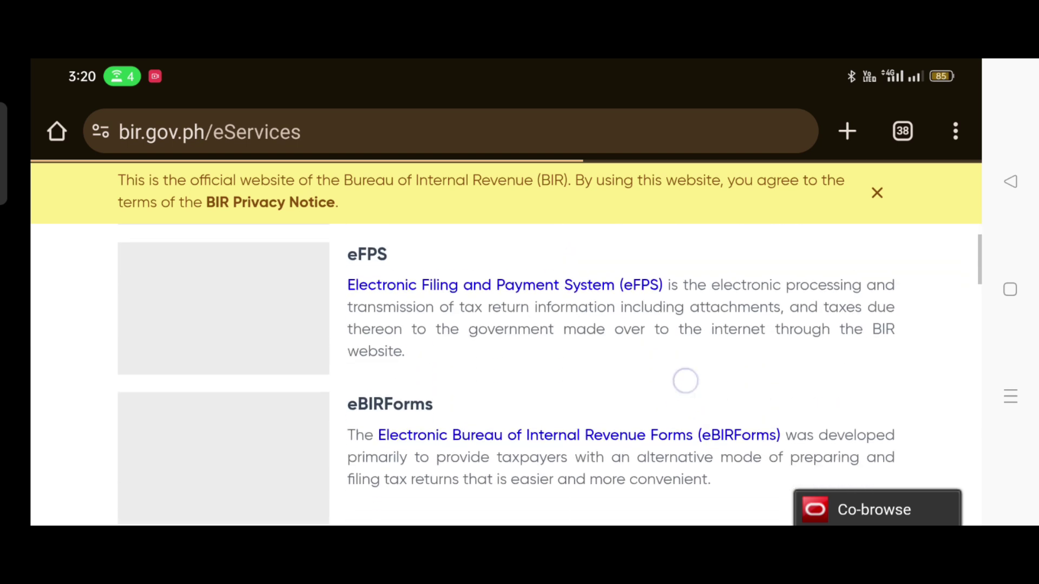
click(560, 326)
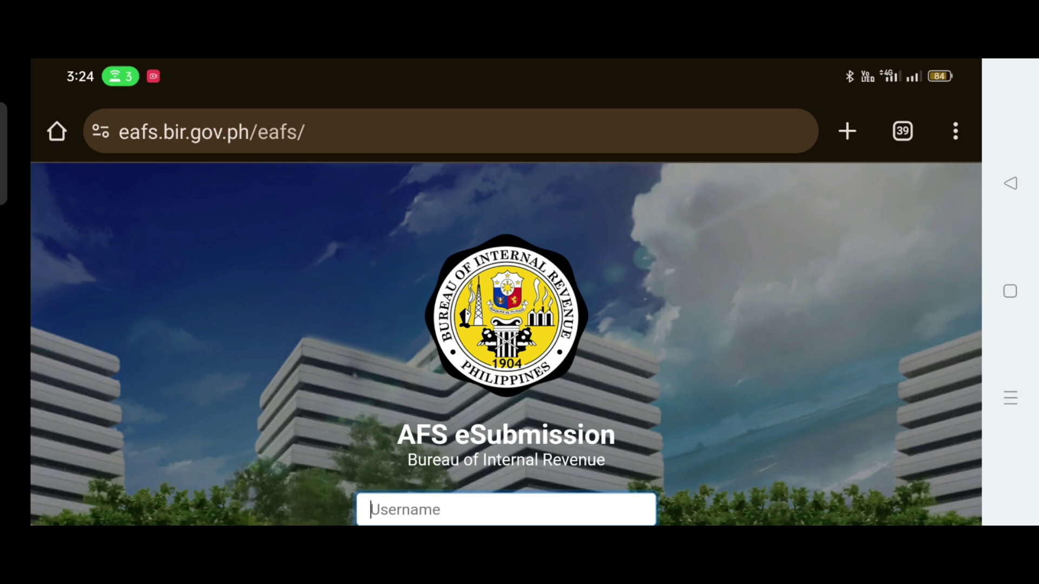
scroll(841, 377, down, 3)
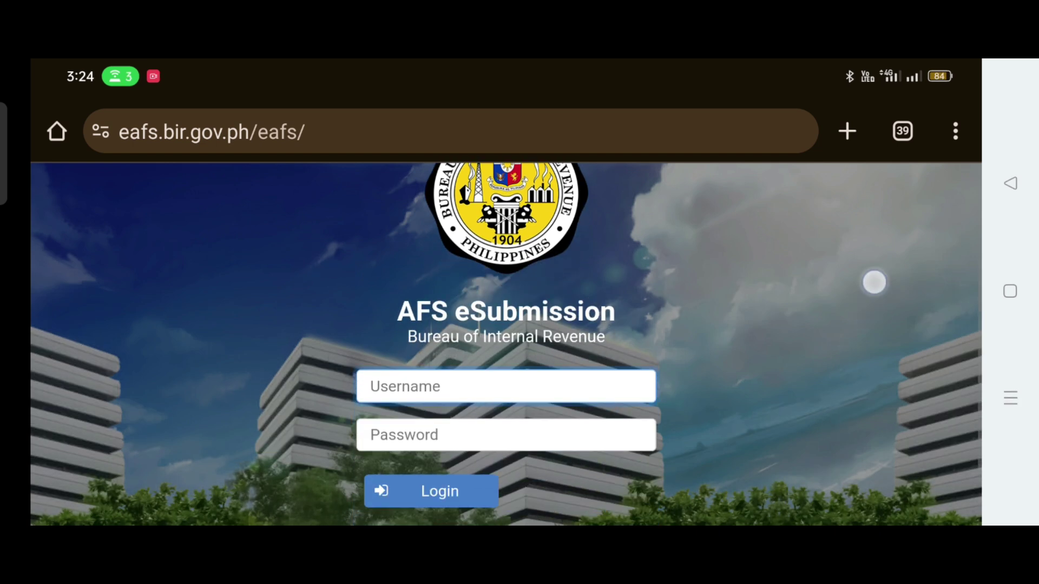
scroll(874, 282, down, 2)
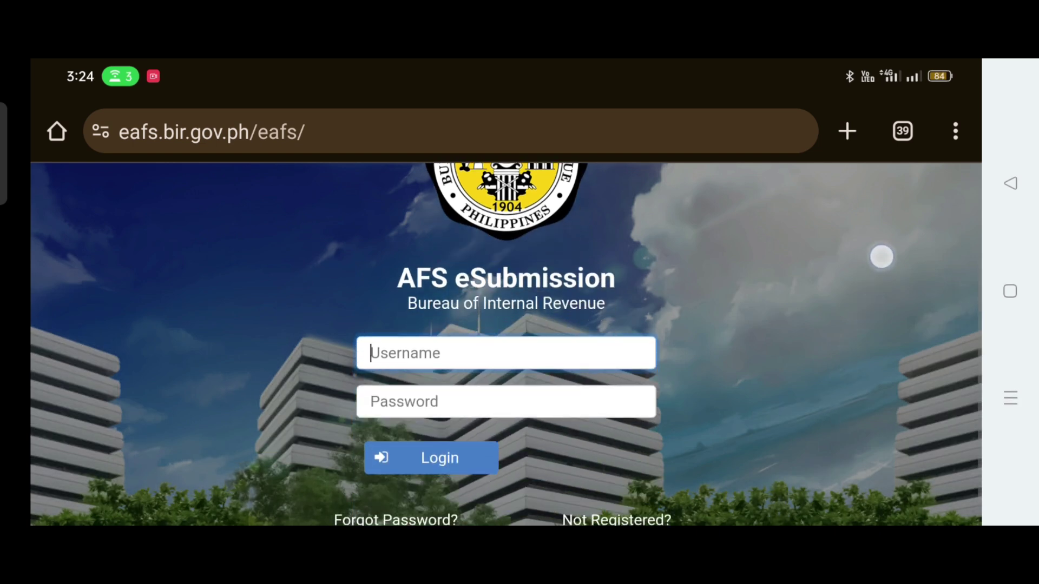
scroll(828, 429, down, 1)
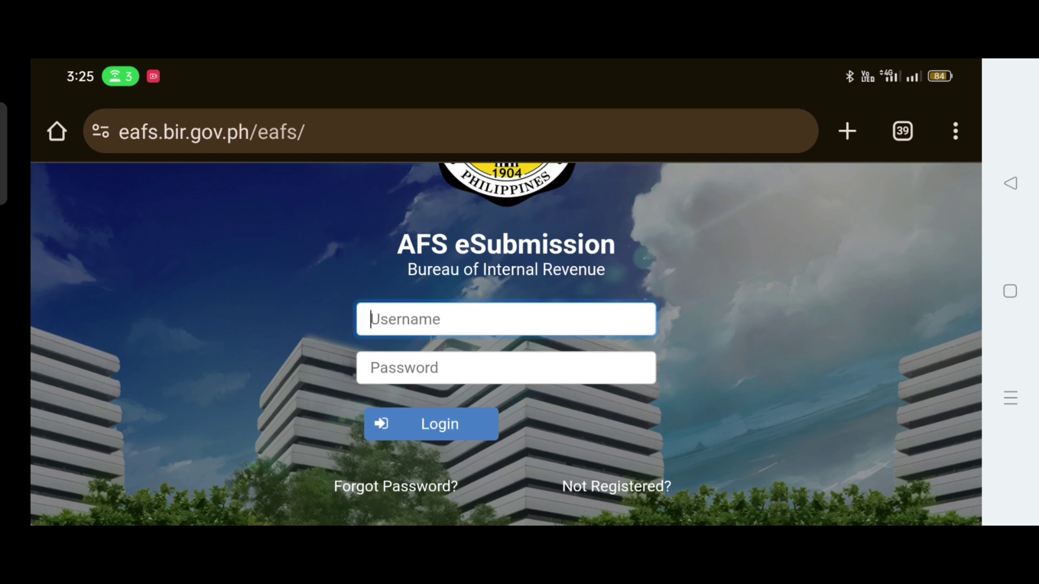
scroll(770, 373, up, 2)
scroll(785, 303, down, 2)
click(616, 486)
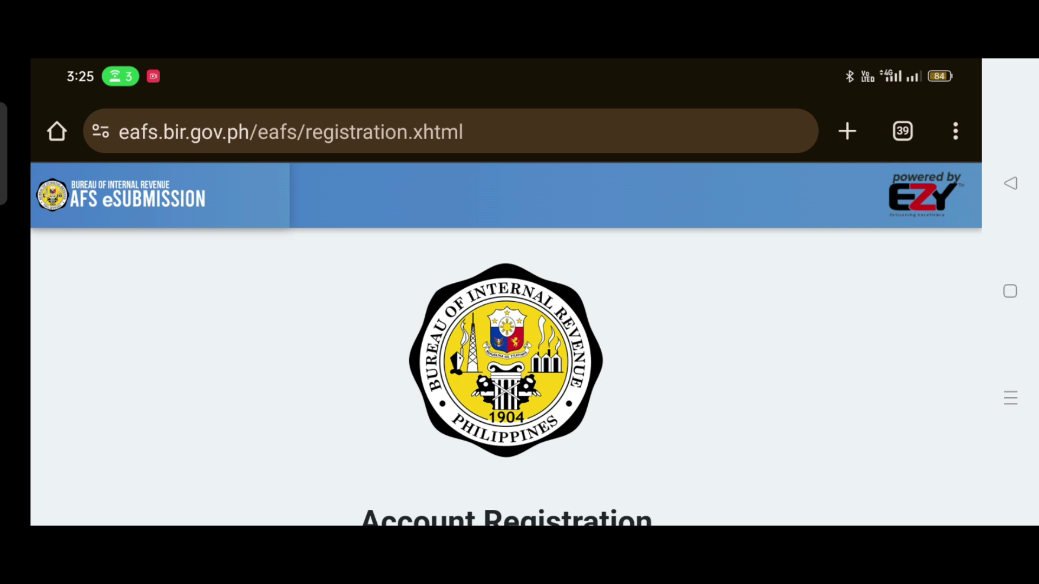
Examine the registered-name naming convention and the required Taxpayer's Information fields of the registration form
drag(815, 351, 800, 211)
drag(759, 441, 768, 259)
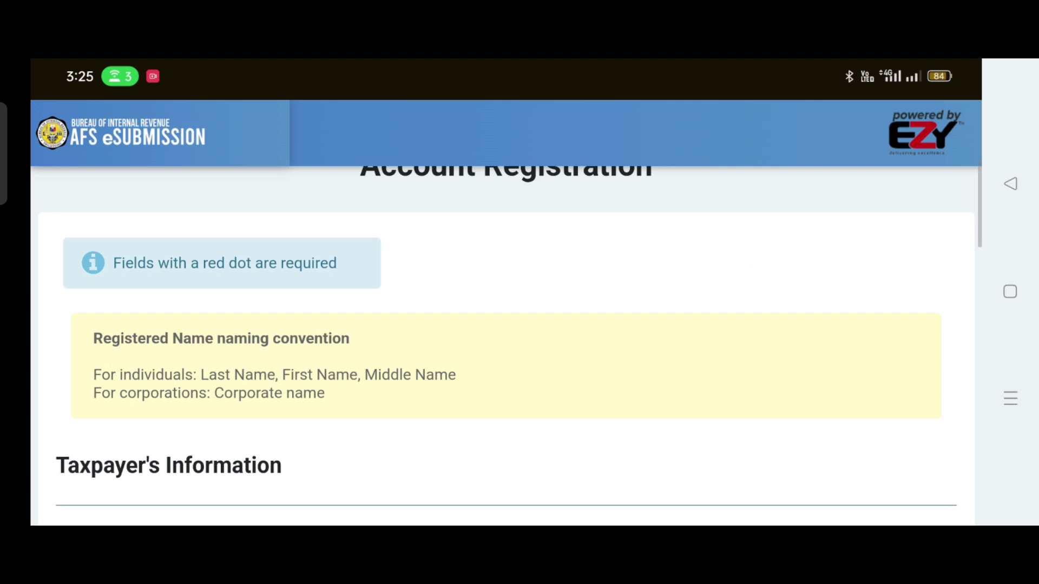
mouse_move(691, 440)
mouse_down()
mouse_move(719, 364)
mouse_move(714, 326)
mouse_up()
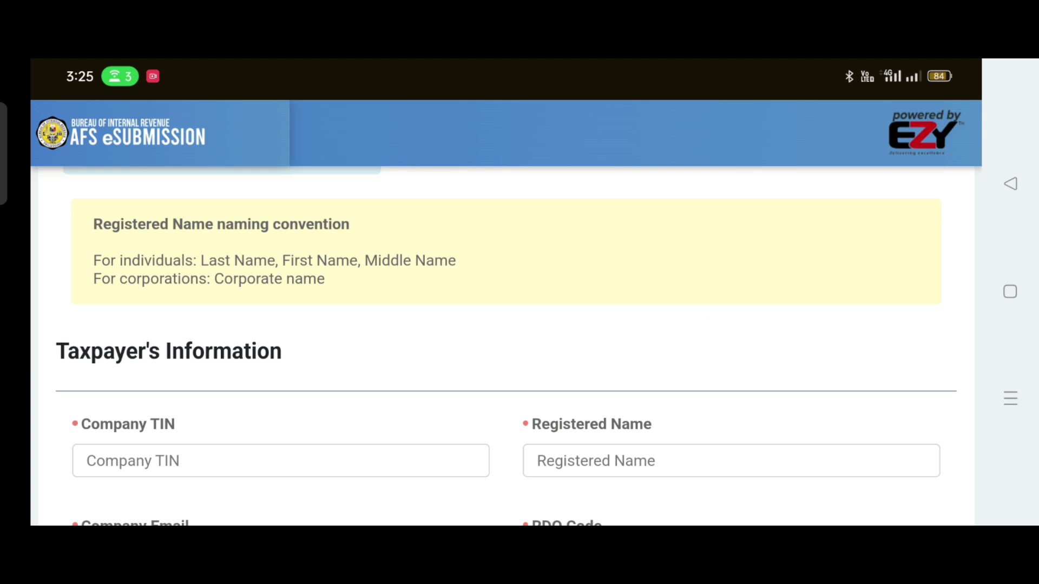
drag(739, 458, 733, 349)
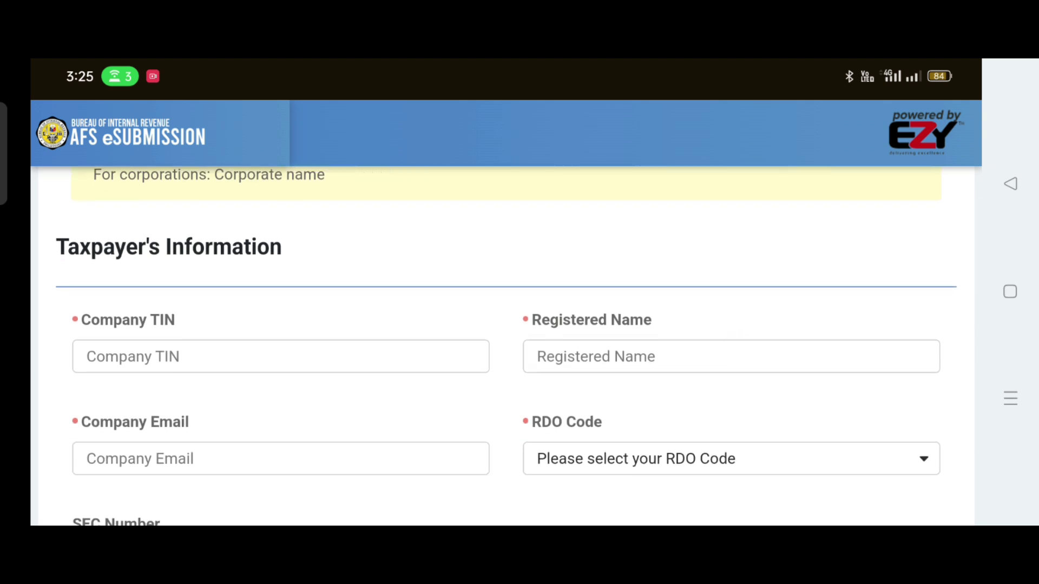
click(430, 356)
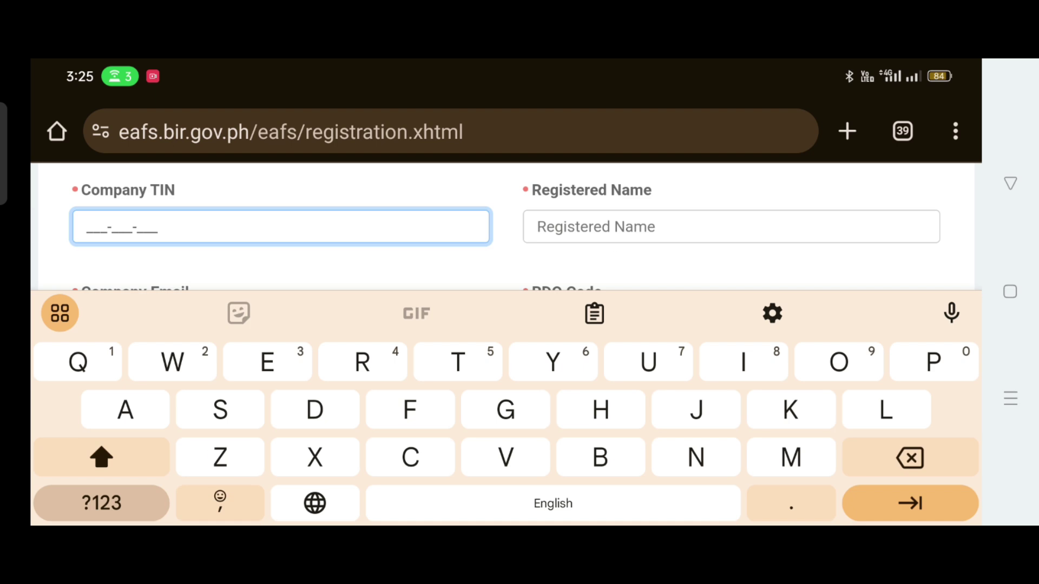
click(738, 237)
drag(711, 258, 731, 224)
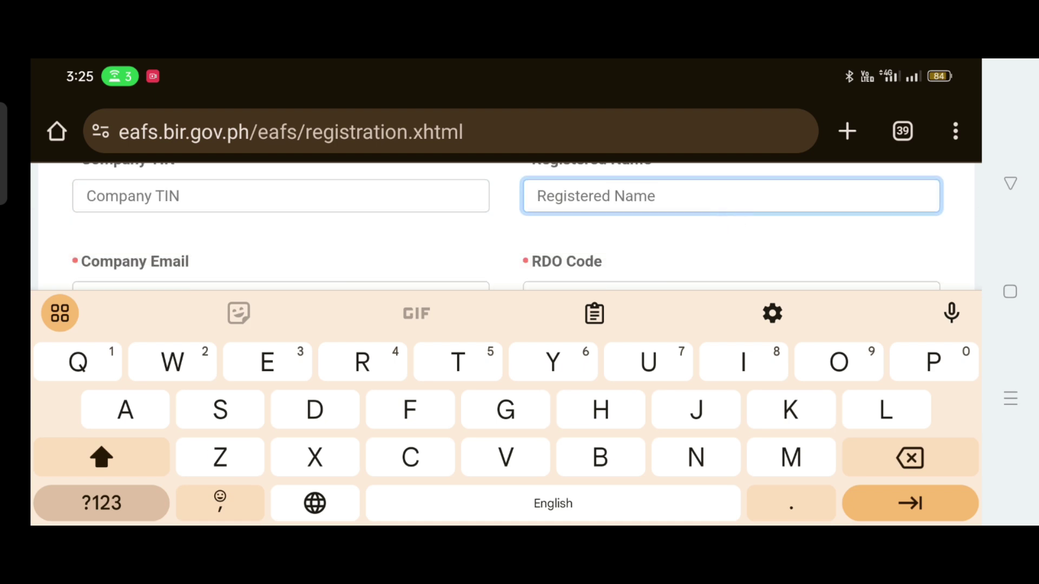
drag(778, 254, 806, 192)
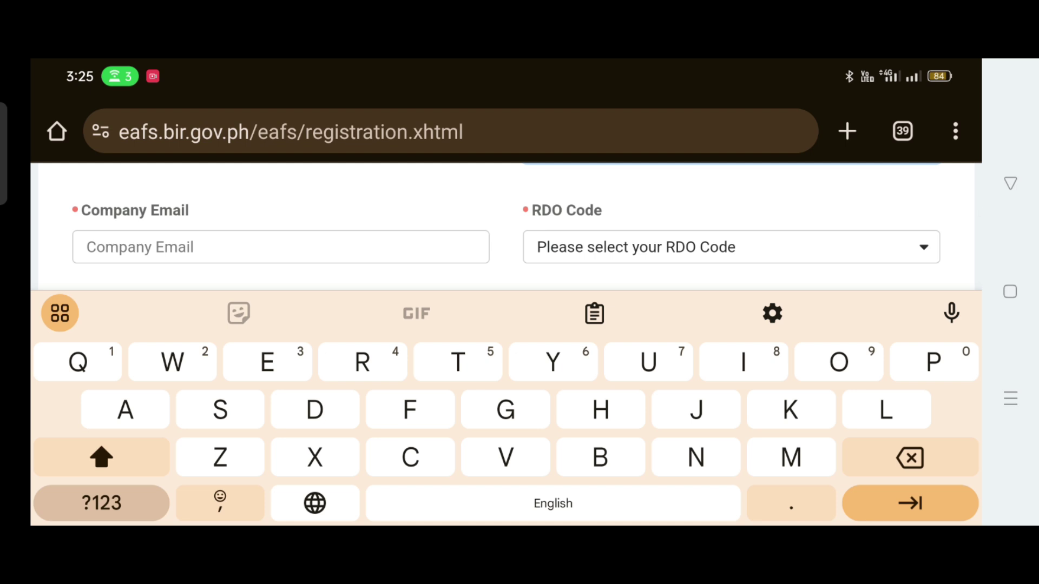
click(59, 313)
click(60, 313)
click(1010, 184)
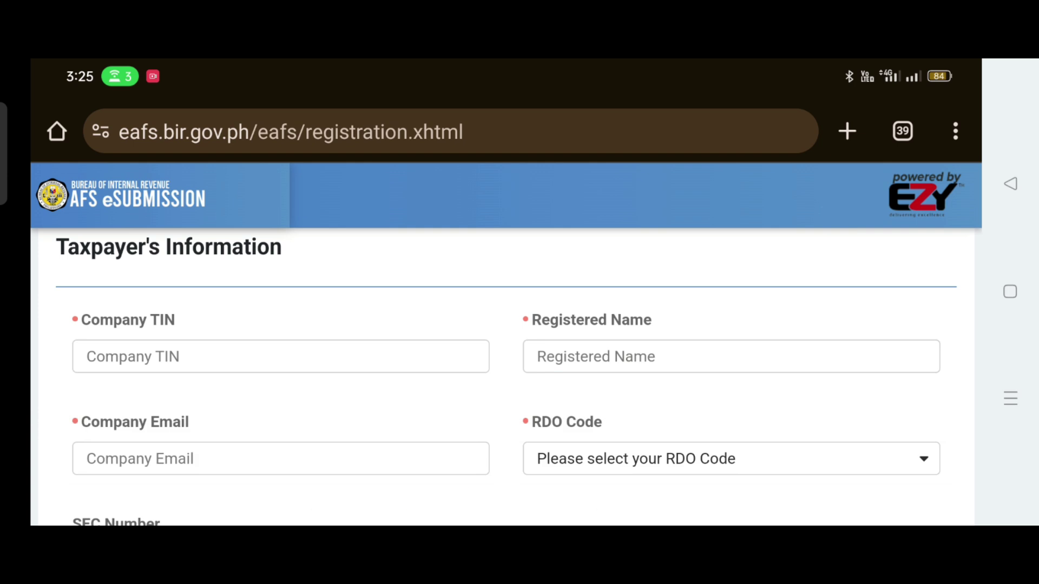
drag(755, 466, 762, 420)
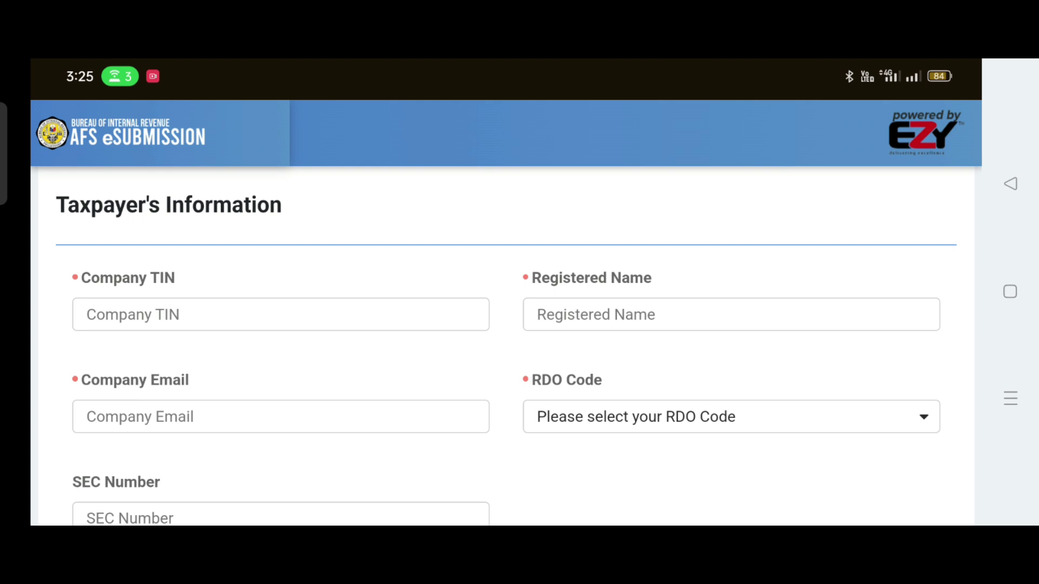
Review the SEC number field and the Authorized Tax Agent/Representative fields of the registration form
drag(867, 454, 865, 382)
drag(858, 449, 805, 329)
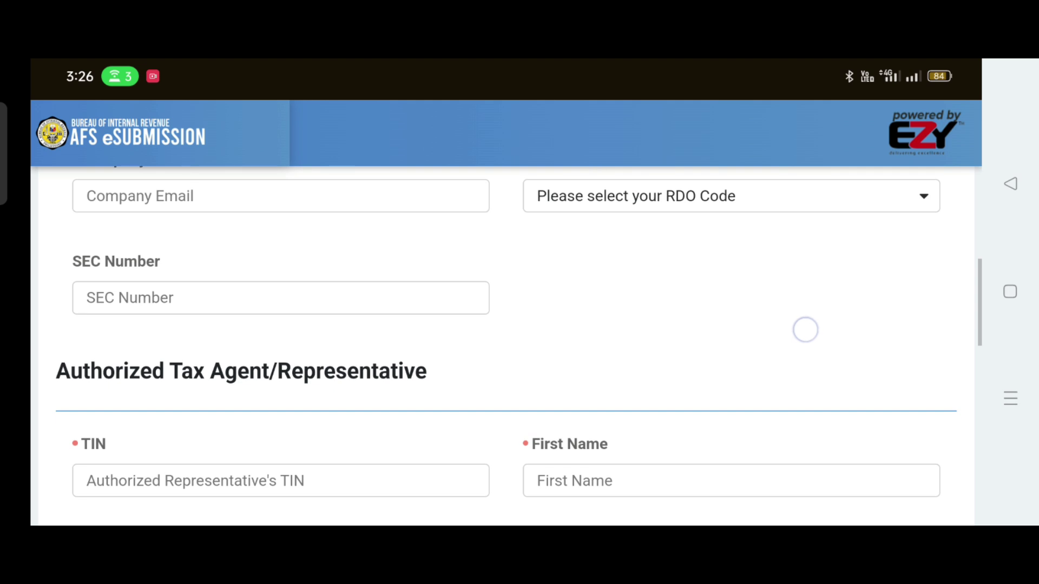
drag(851, 428, 810, 299)
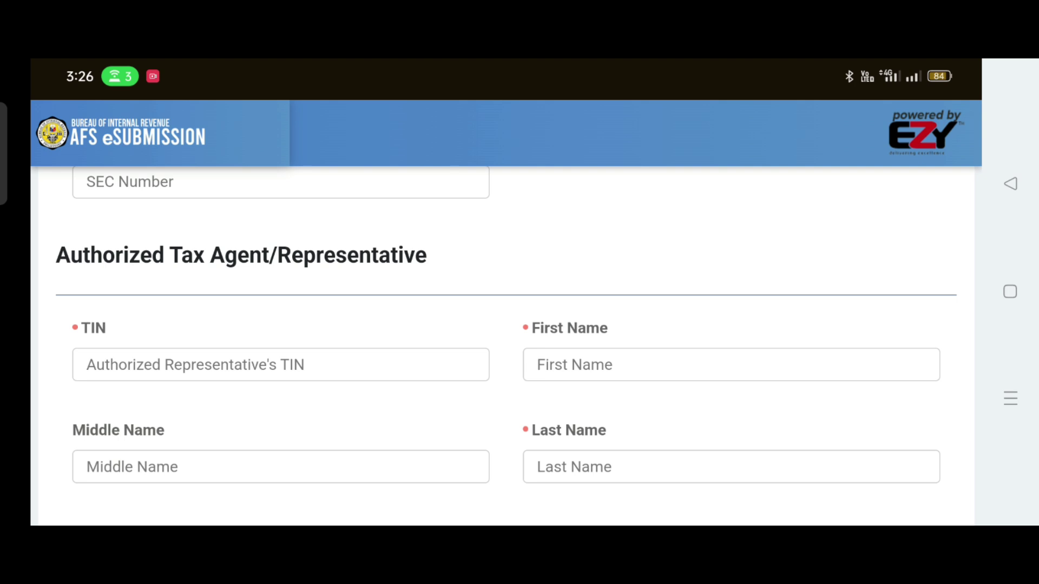
drag(849, 425, 810, 297)
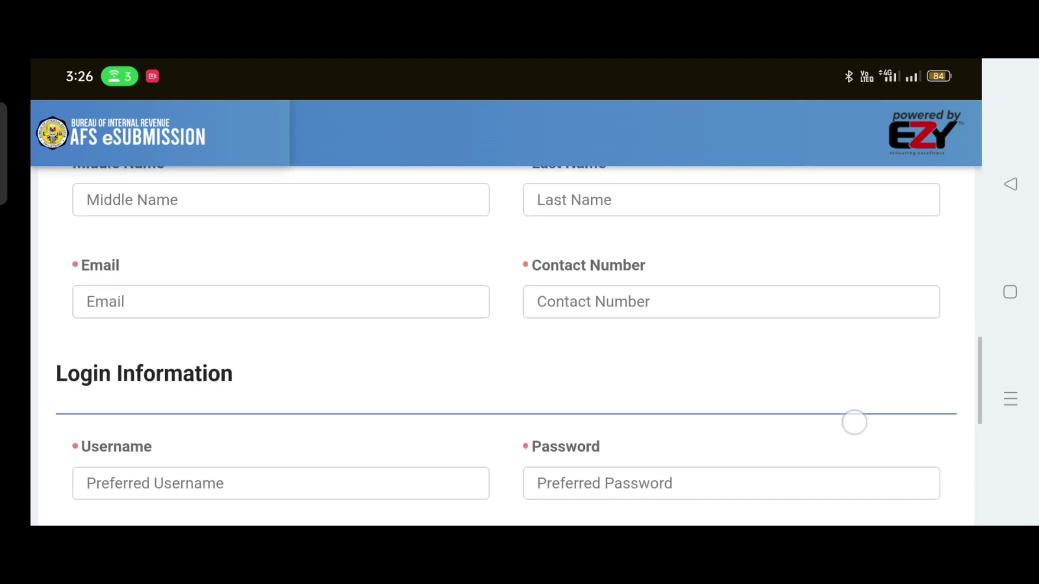
drag(854, 422, 841, 290)
Review the Login Information fields, the password policies and the reminders at the end of the registration form
drag(839, 515, 820, 290)
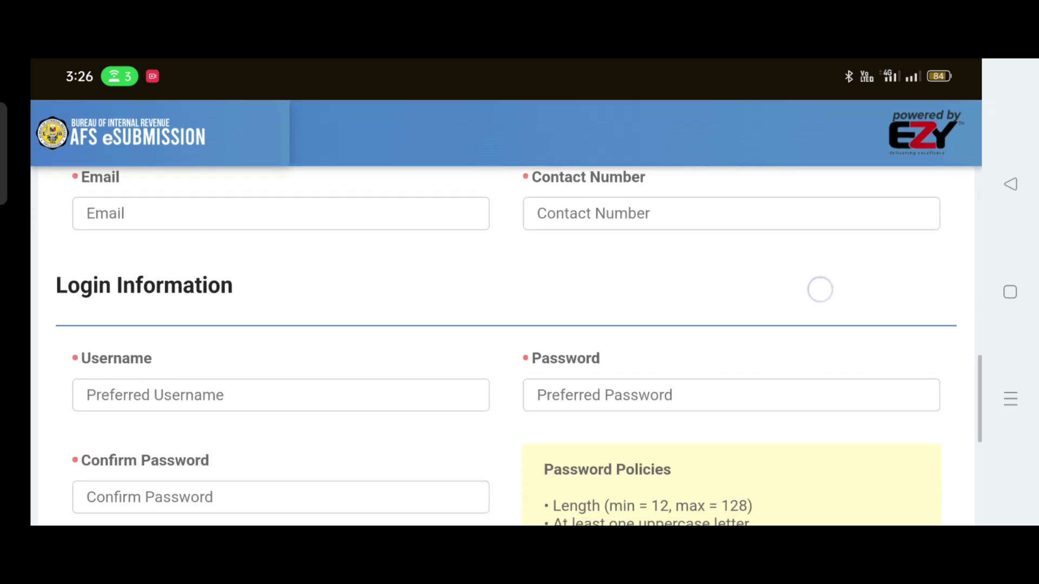
drag(848, 414, 822, 309)
drag(854, 411, 846, 378)
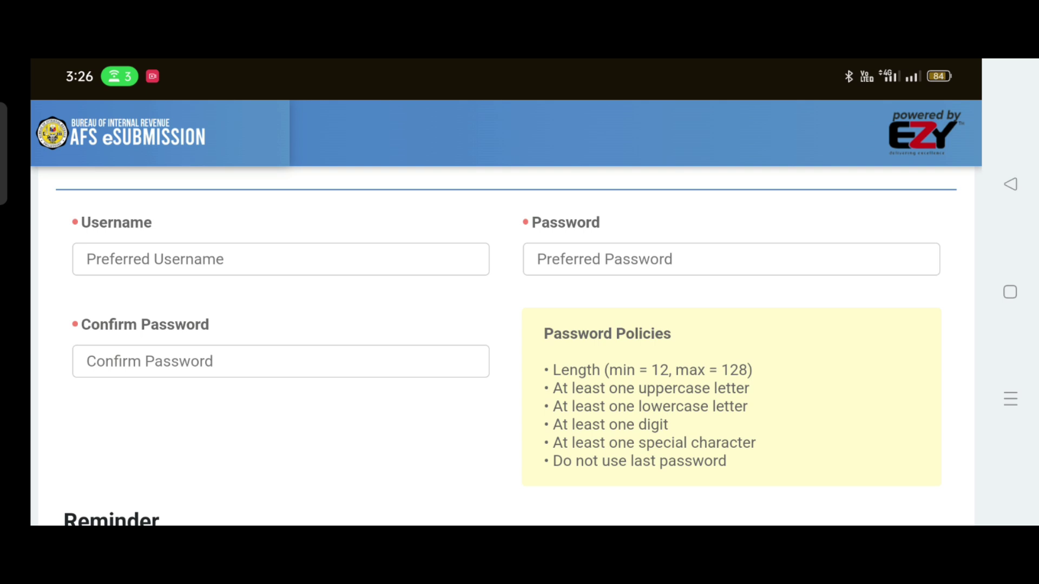
drag(856, 420, 848, 385)
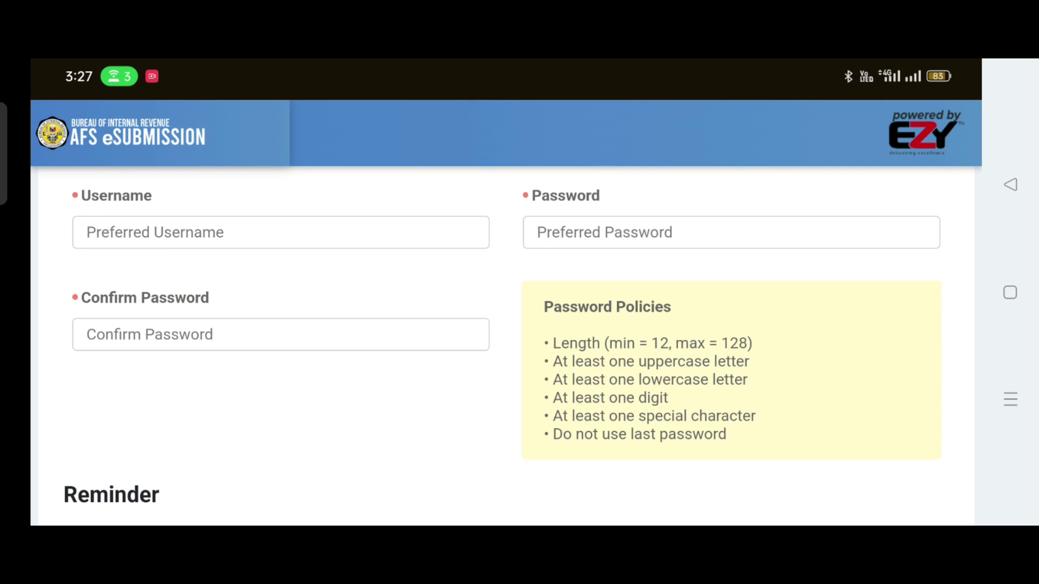
drag(858, 376, 846, 257)
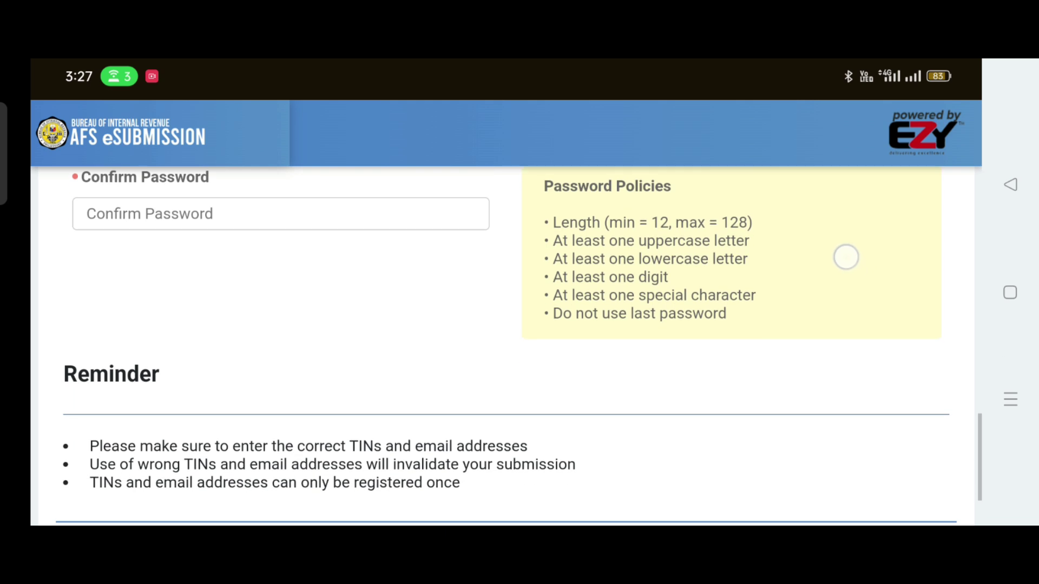
drag(849, 426, 833, 304)
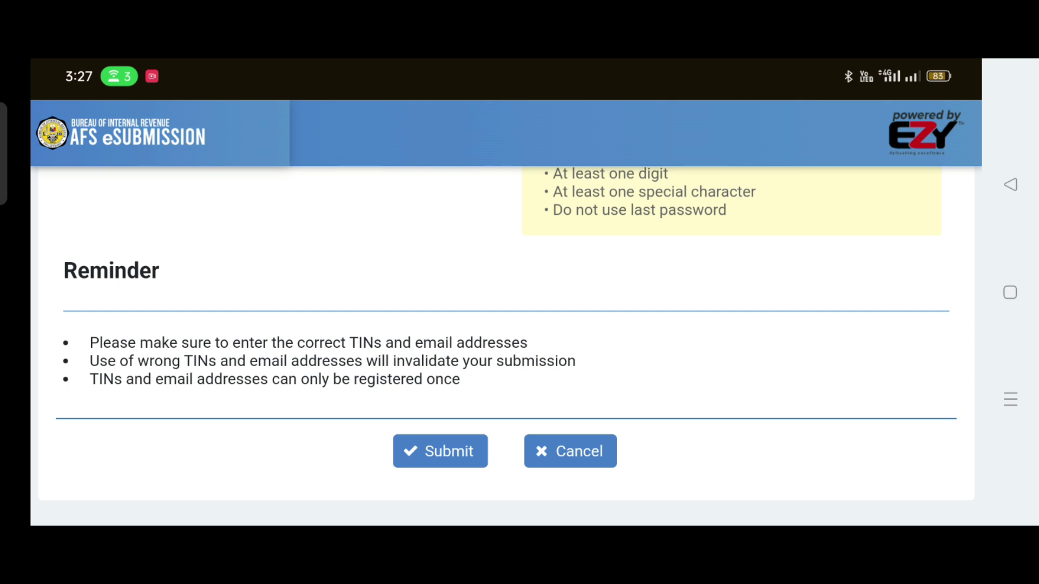
Cancel the account registration form without submitting it
scroll(829, 396, down, 2)
scroll(781, 322, up, 1)
click(575, 458)
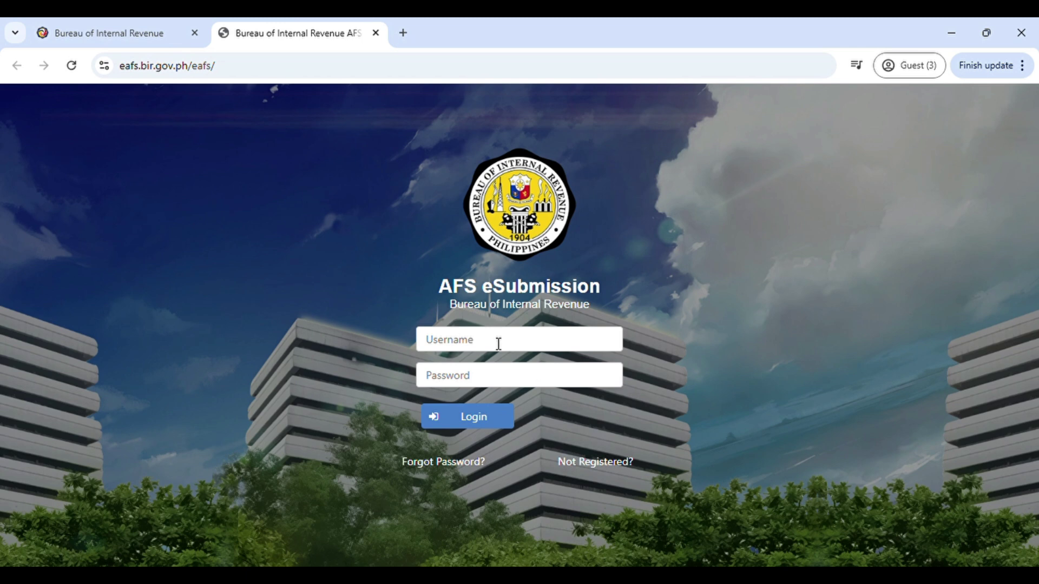
Log in to AFS eSubmission with the account's username and password
click(433, 350)
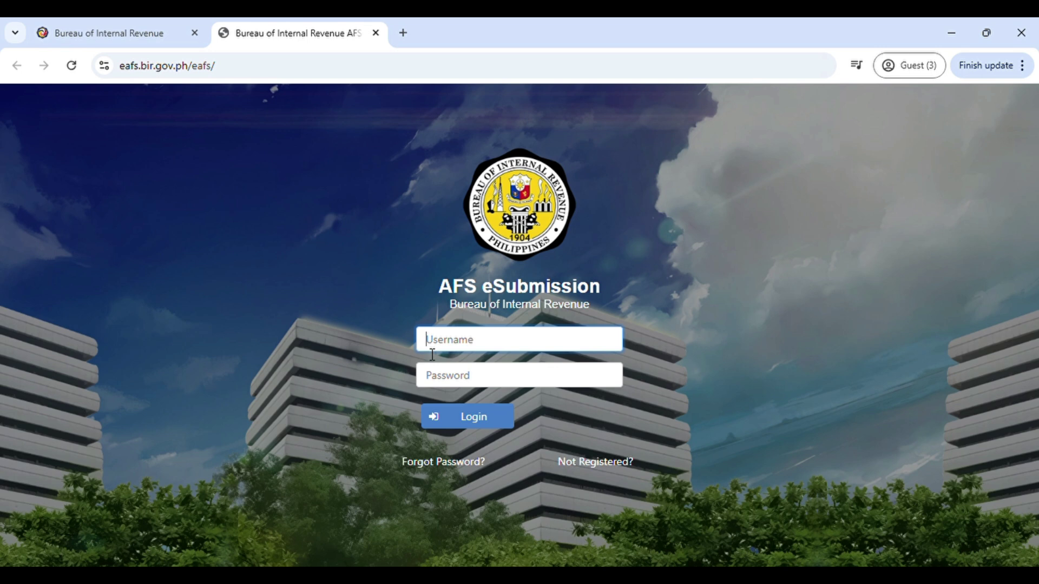
text(EV)
click(454, 379)
click(392, 345)
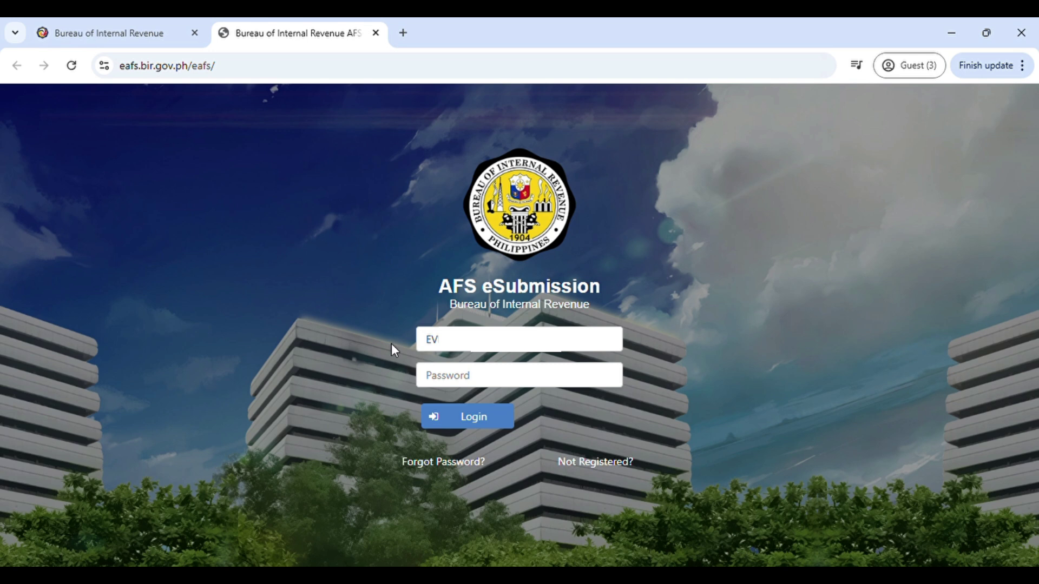
click(474, 386)
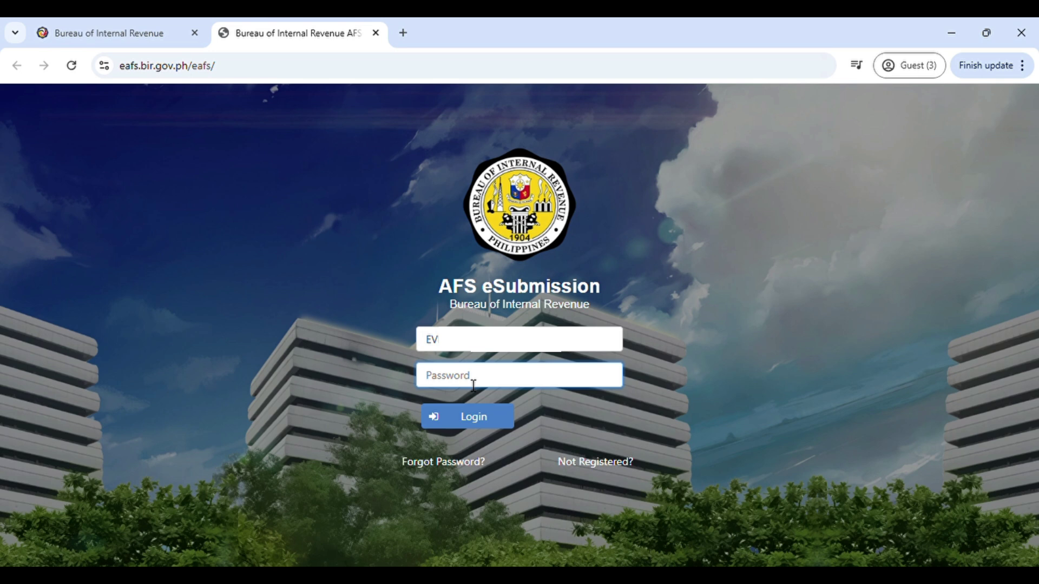
text(E************)
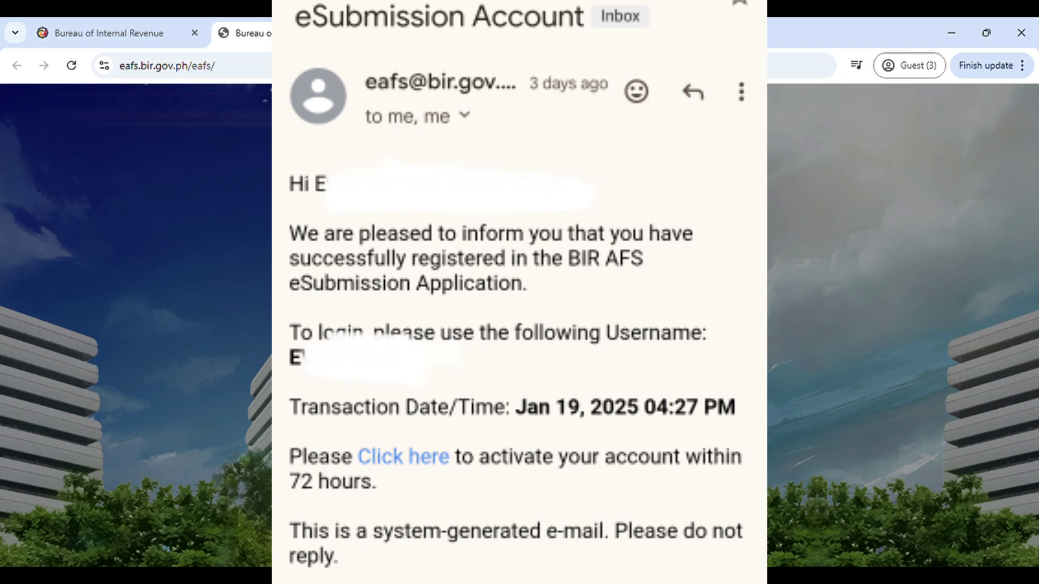
key(Return)
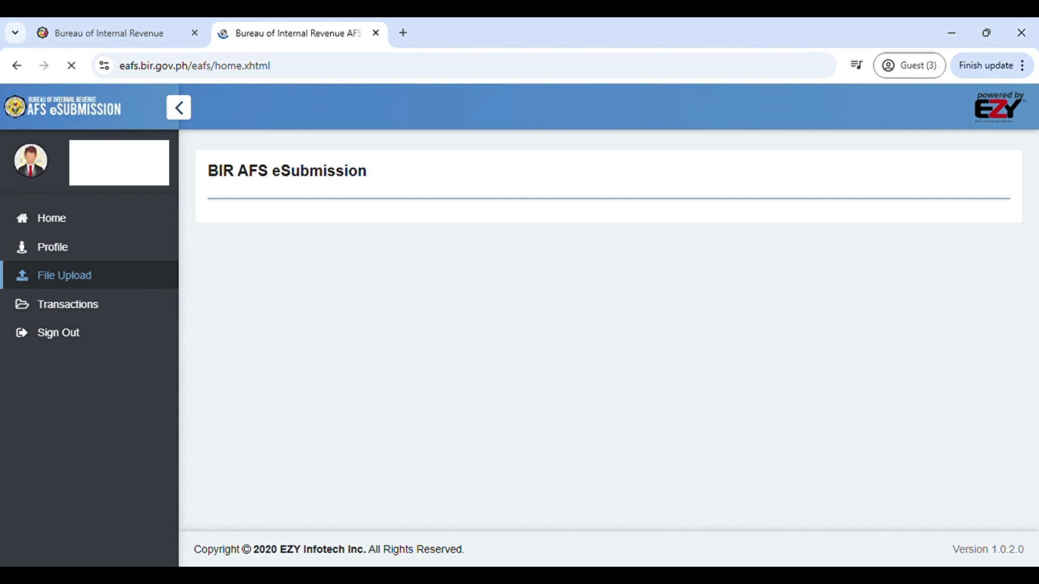
Open the account profile and look through the company, representative and login information
click(64, 250)
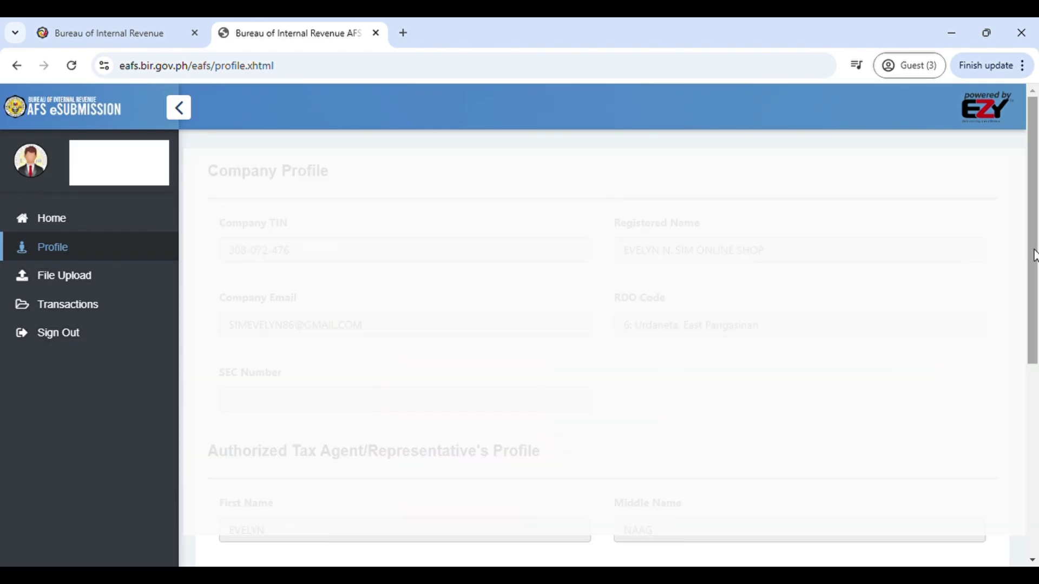
drag(1034, 254, 1031, 445)
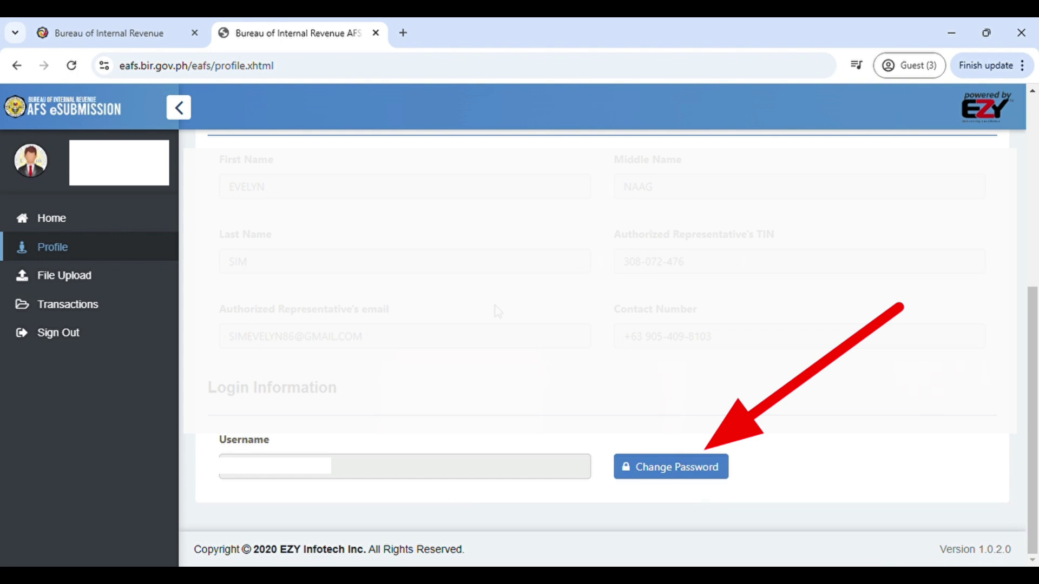
Open the File Upload page and review the upload policies, required file names and document fields
click(45, 286)
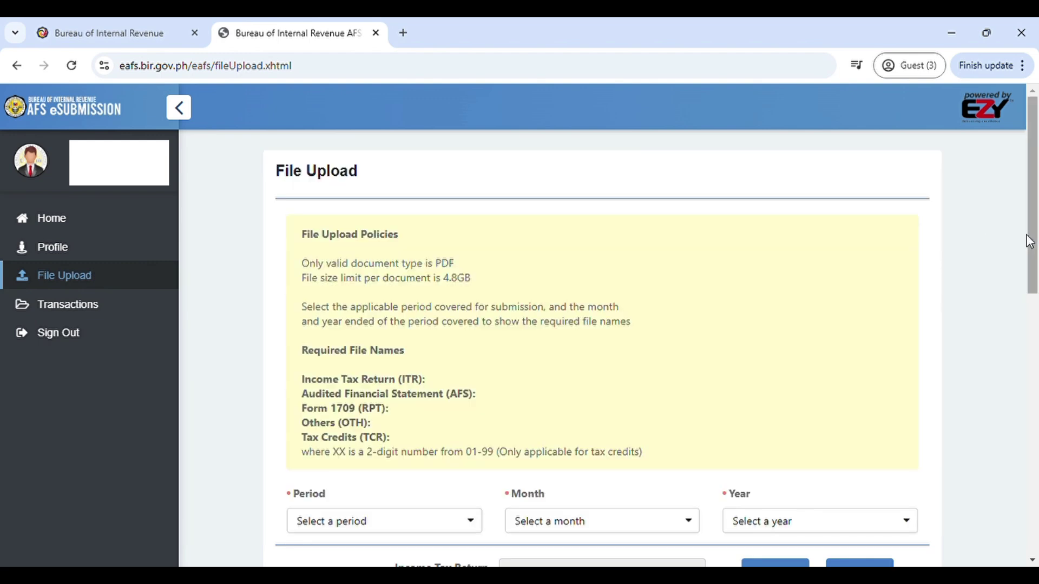
drag(1032, 242, 1021, 275)
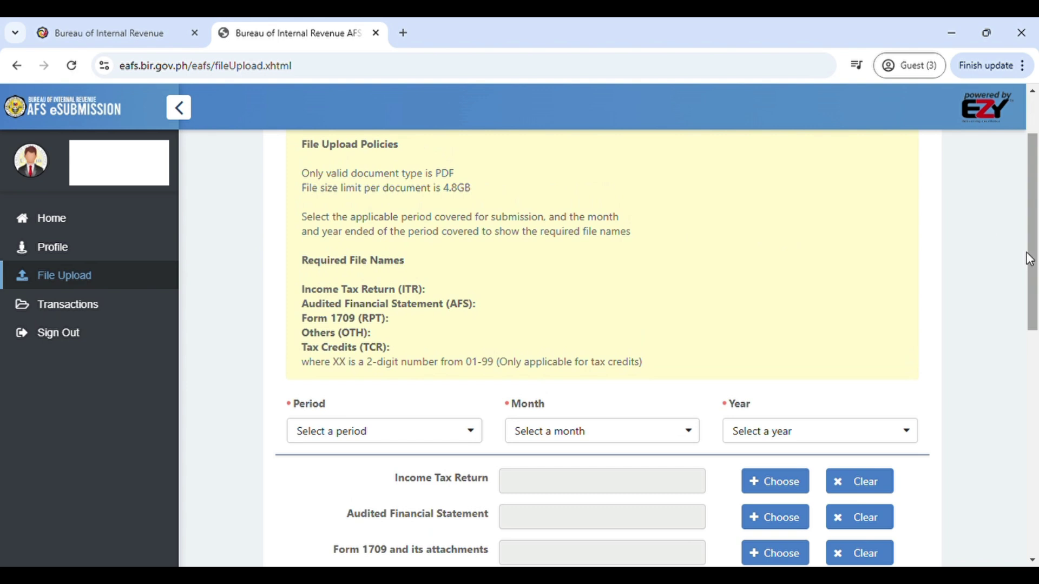
drag(1030, 259, 1031, 295)
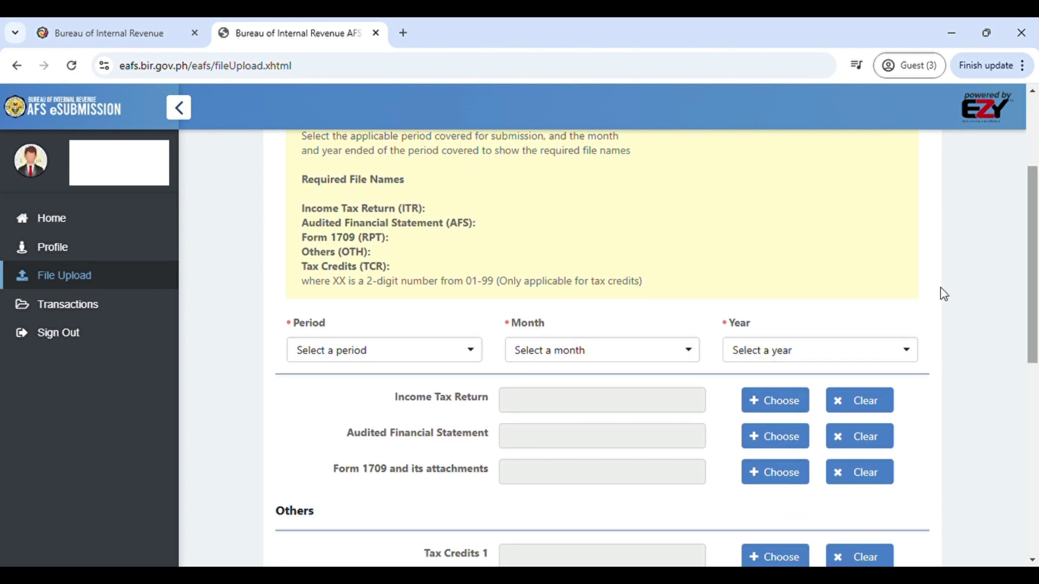
Set the submission period to Annual (TY), the month to December (12) and the year to 2024
click(481, 359)
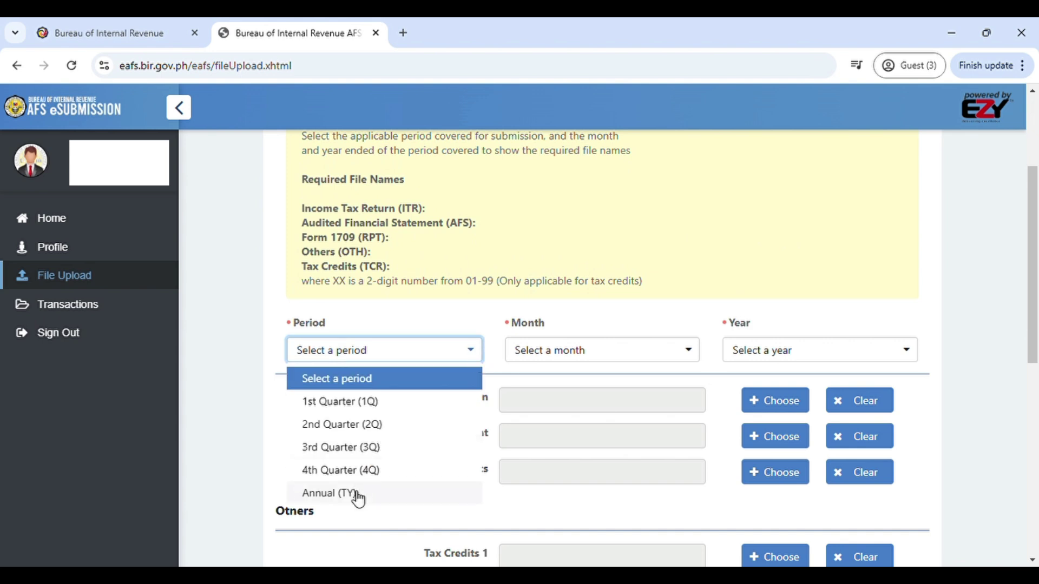
click(358, 493)
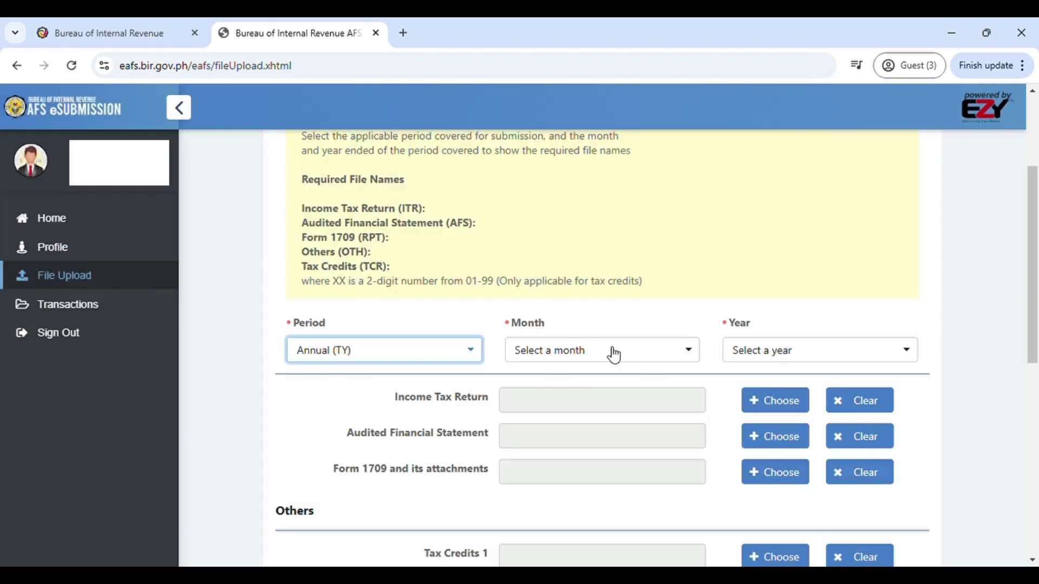
click(698, 352)
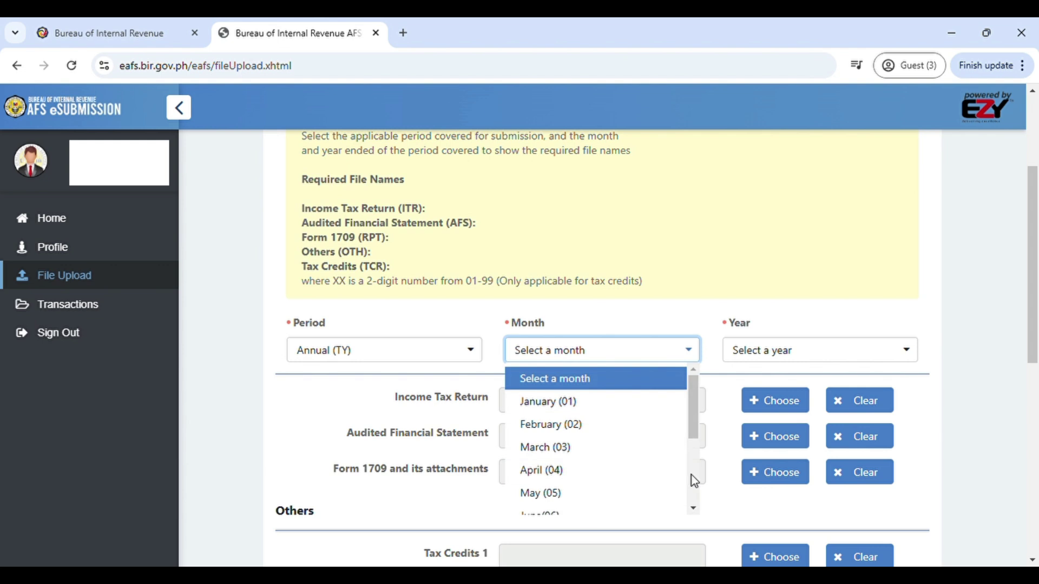
scroll(693, 461, down, 2)
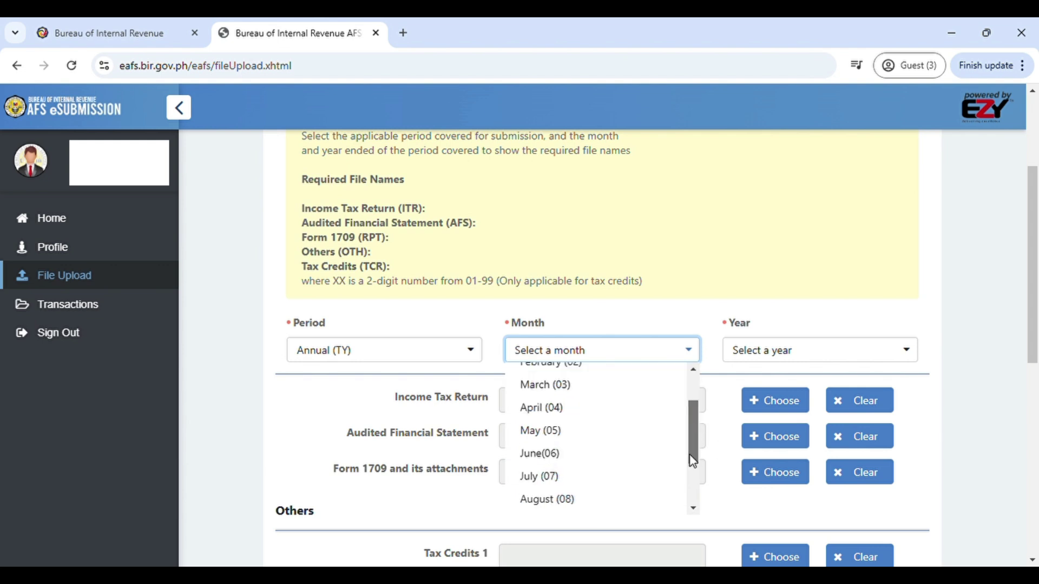
scroll(693, 461, down, 2)
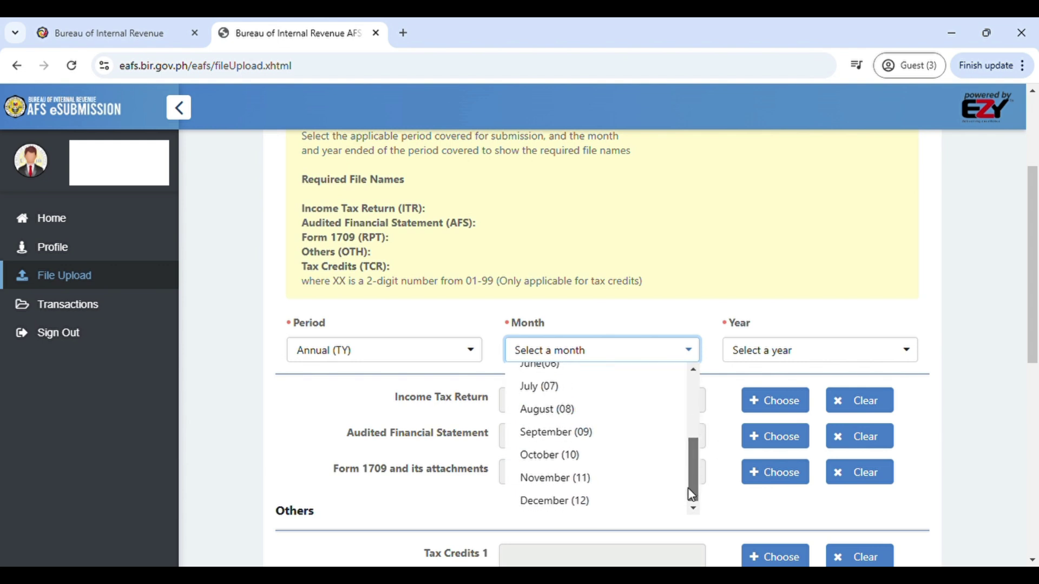
click(589, 499)
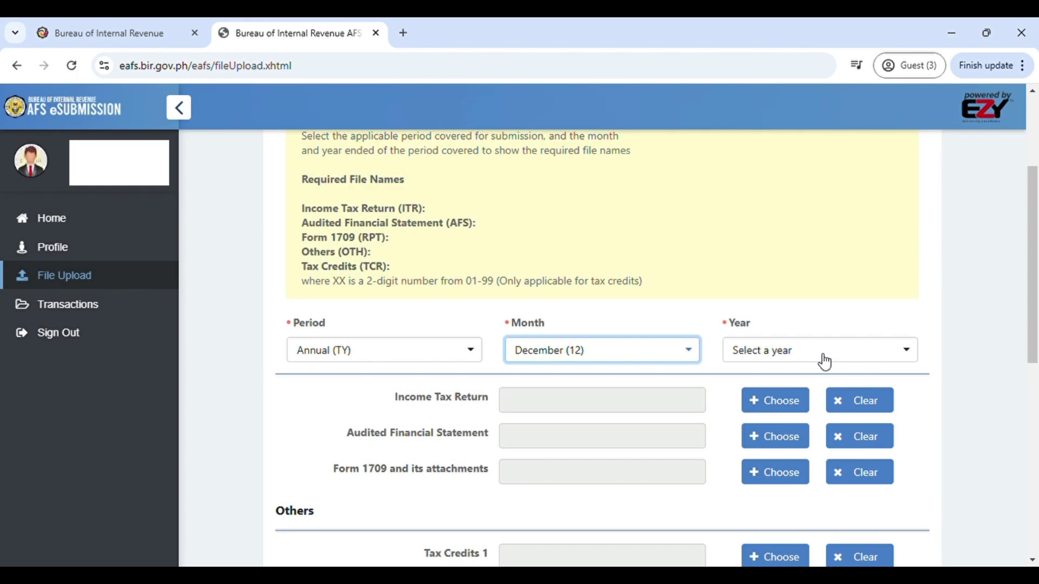
click(824, 362)
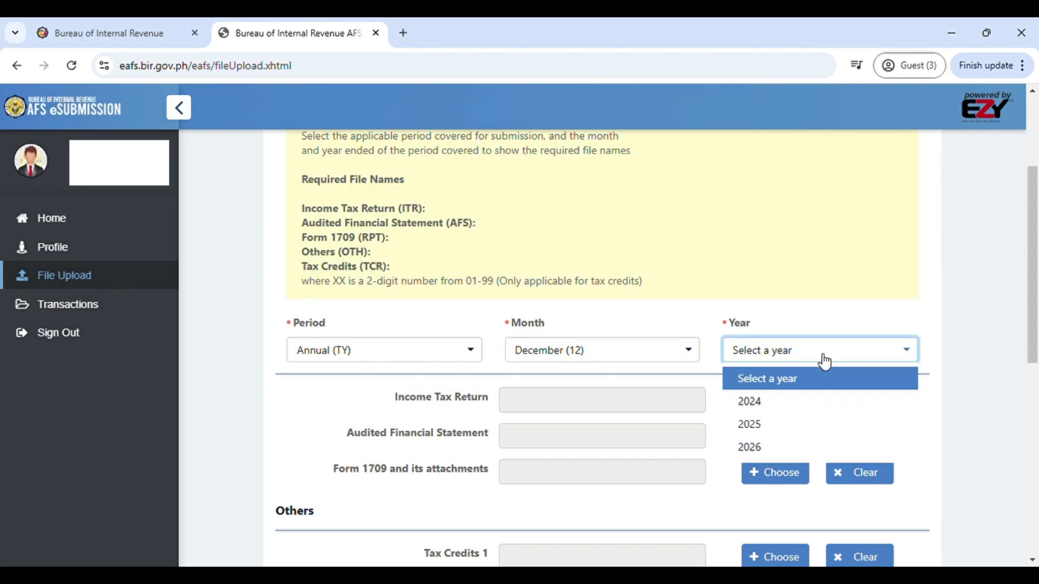
click(757, 413)
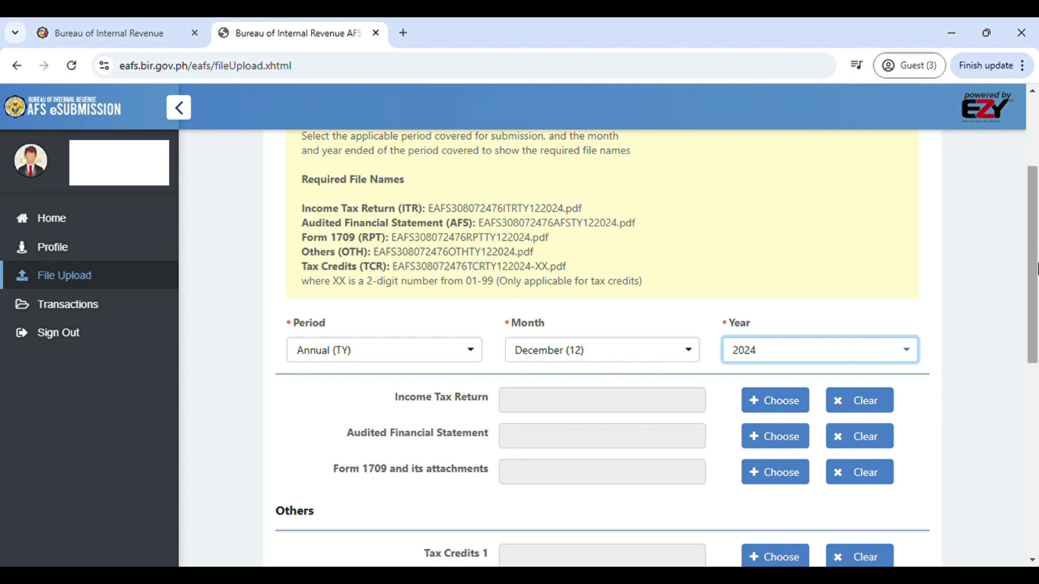
Examine the required file names for the chosen period and the document fields they belong to
drag(1036, 268, 1032, 327)
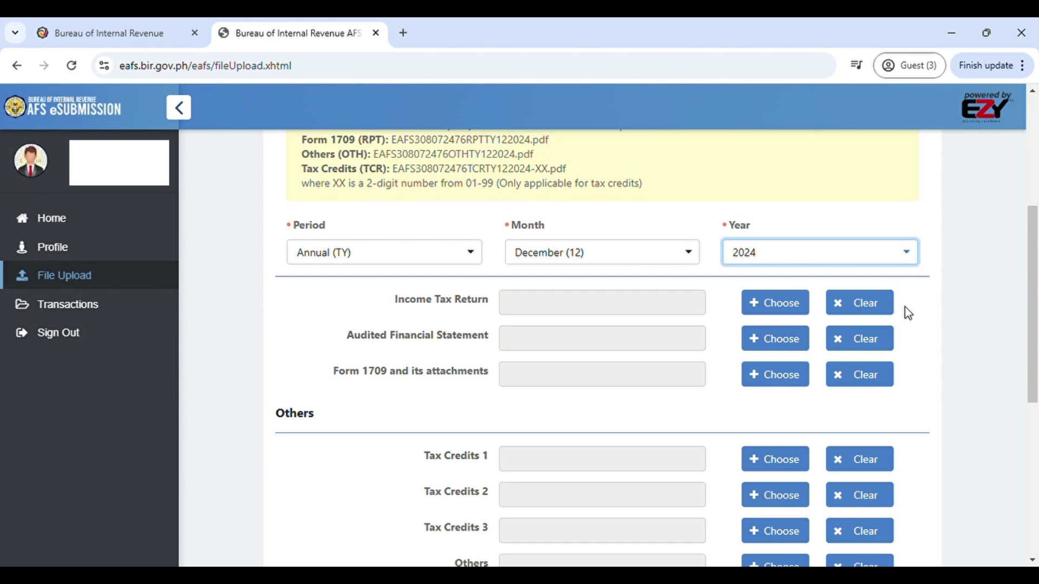
scroll(1030, 349, up, 2)
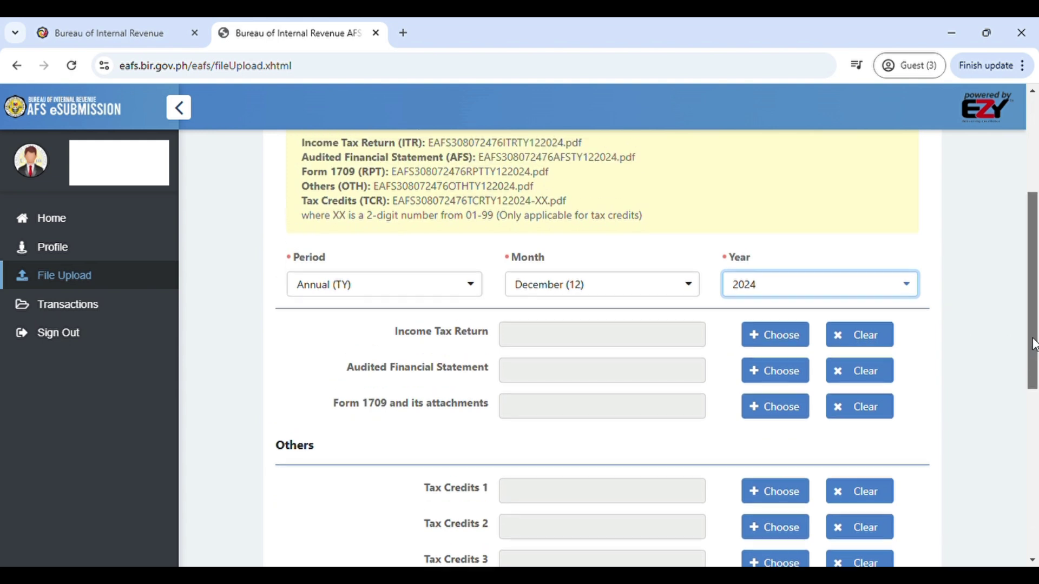
scroll(1032, 341, up, 4)
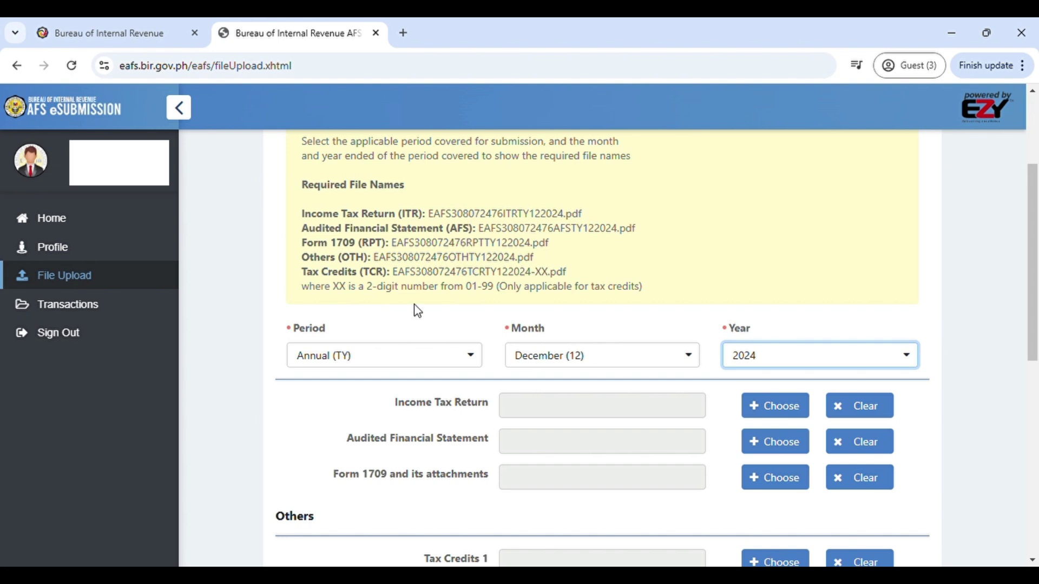
drag(414, 287, 437, 287)
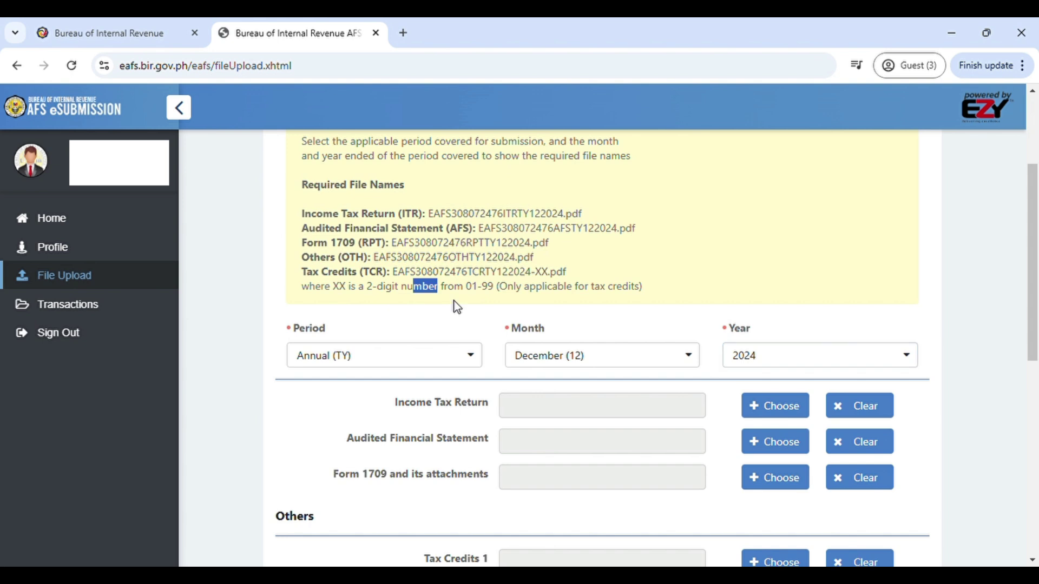
click(376, 315)
mouse_move(1036, 242)
mouse_down()
mouse_move(1036, 335)
mouse_move(1035, 250)
mouse_up()
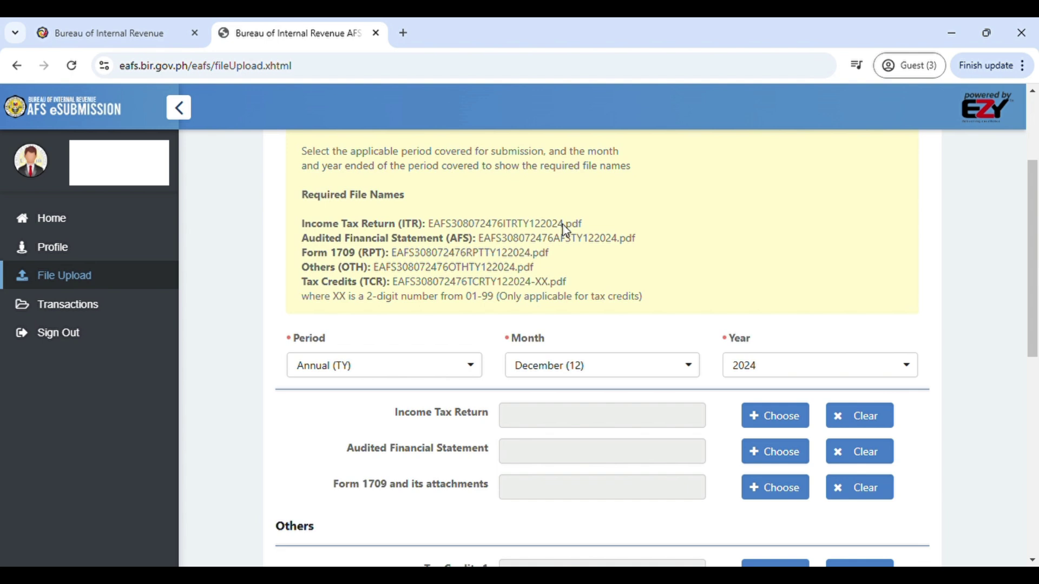
Select the required Income Tax Return file name without its extension and attach the PDF with that name as the Income Tax Return
drag(566, 230, 448, 227)
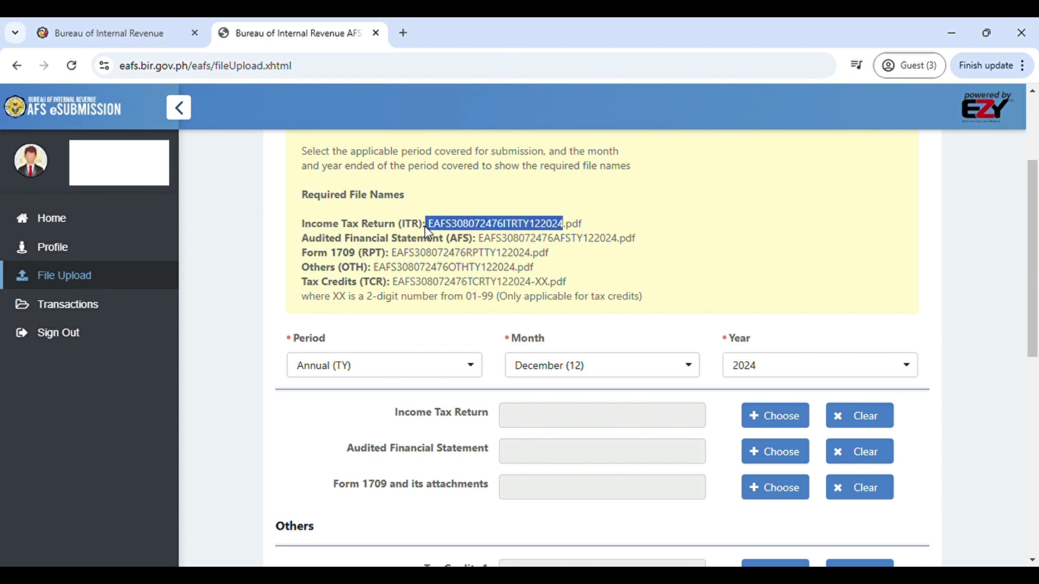
shift+click(438, 239)
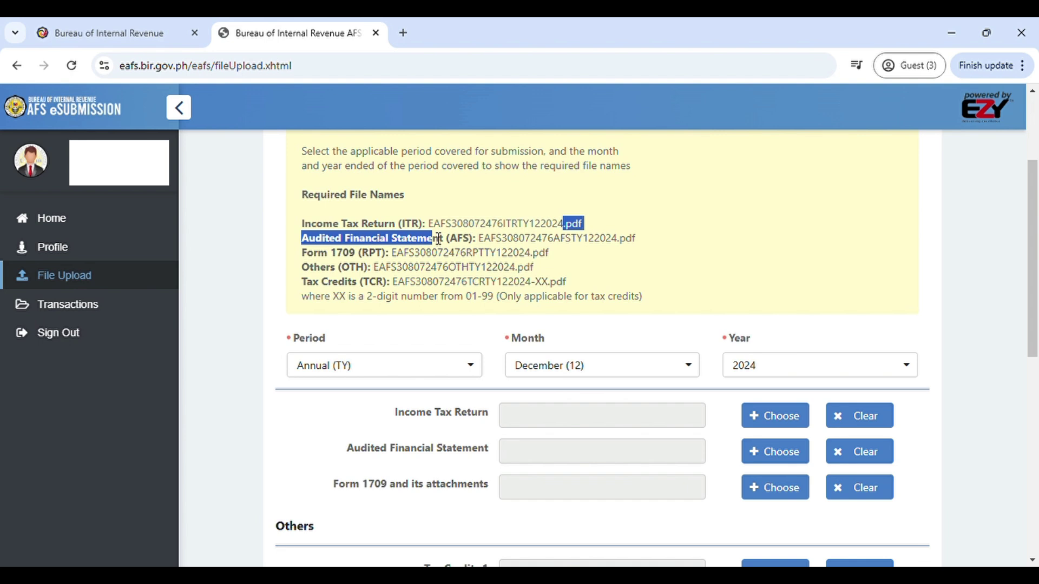
click(661, 220)
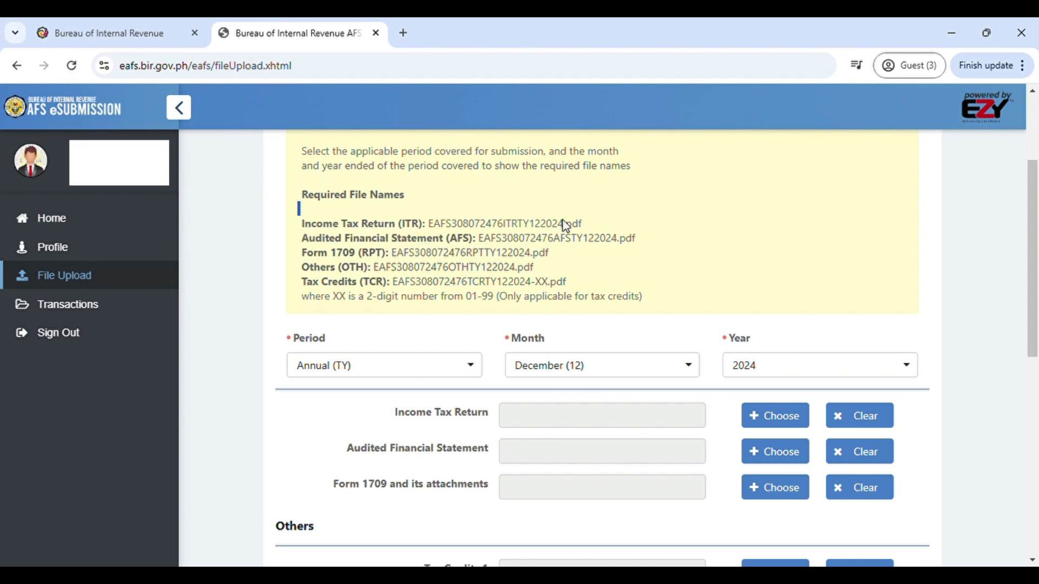
drag(565, 226, 440, 234)
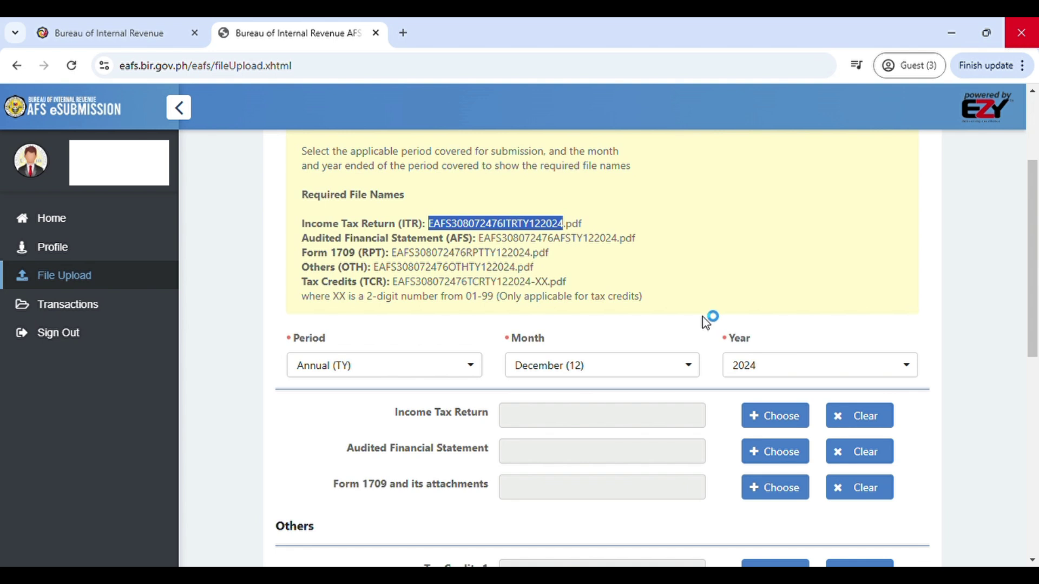
click(768, 422)
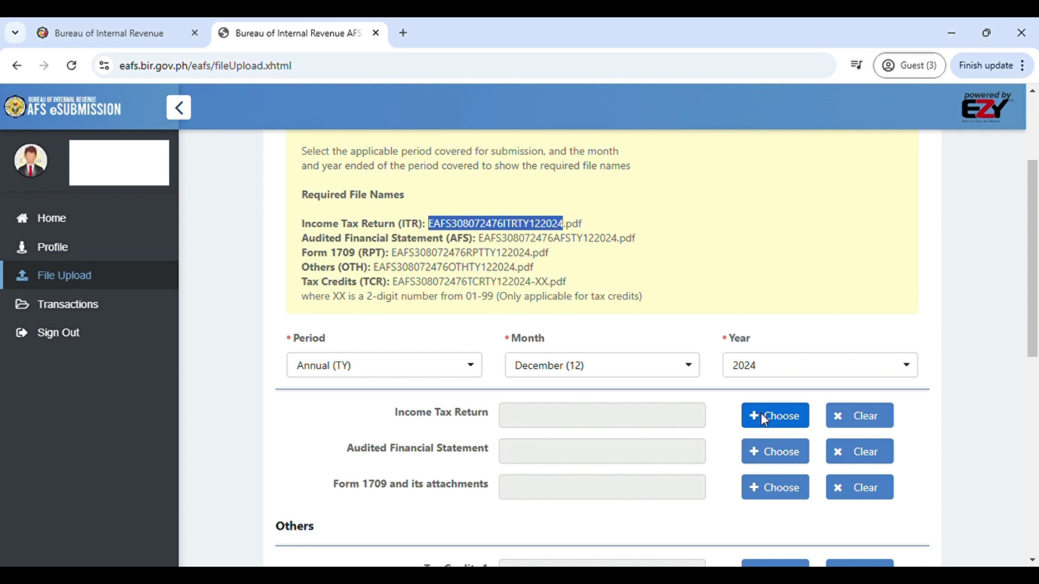
click(761, 414)
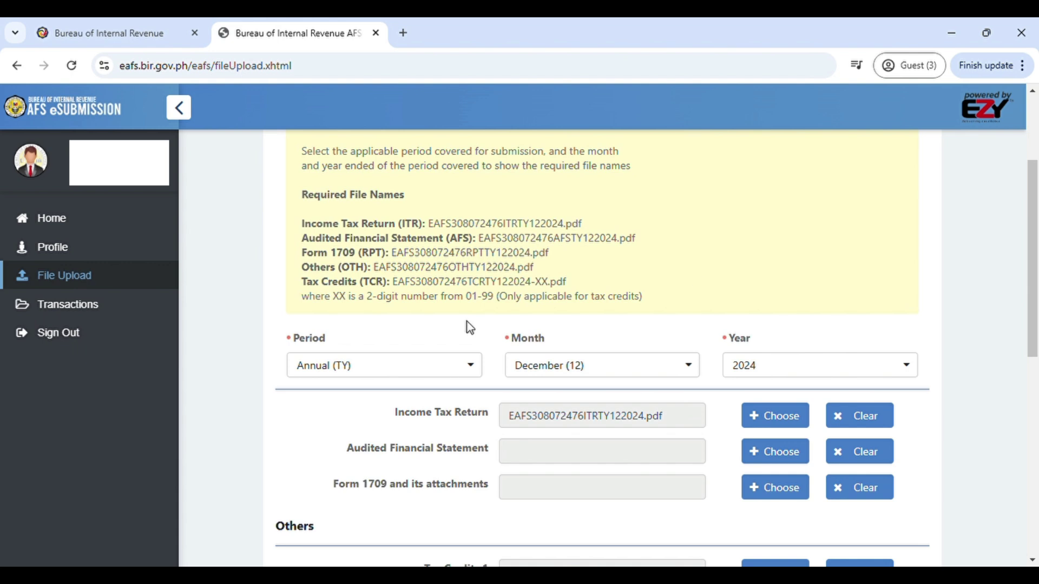
Select the required Others (OTH) file name without its extension and attach the PDF with that name to the Others document field
mouse_move(1032, 302)
mouse_down()
mouse_move(1036, 390)
mouse_move(1034, 286)
mouse_up()
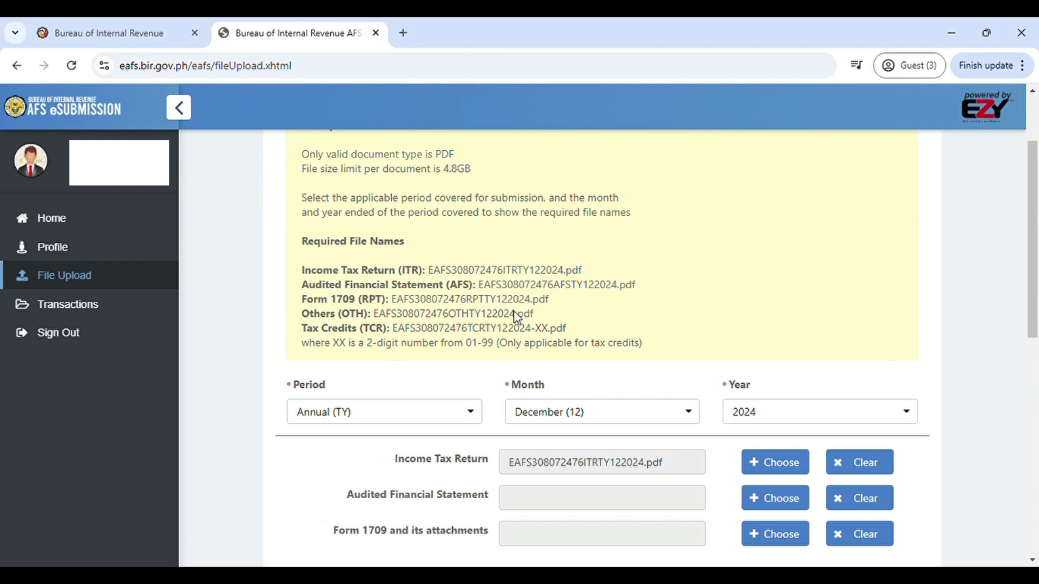
drag(515, 313, 375, 317)
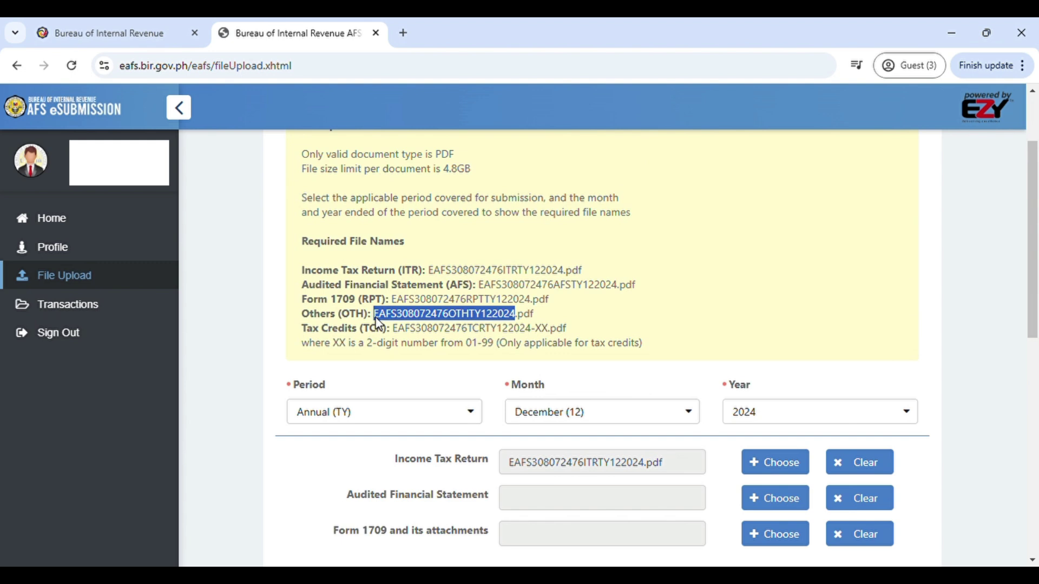
key(alt+Tab)
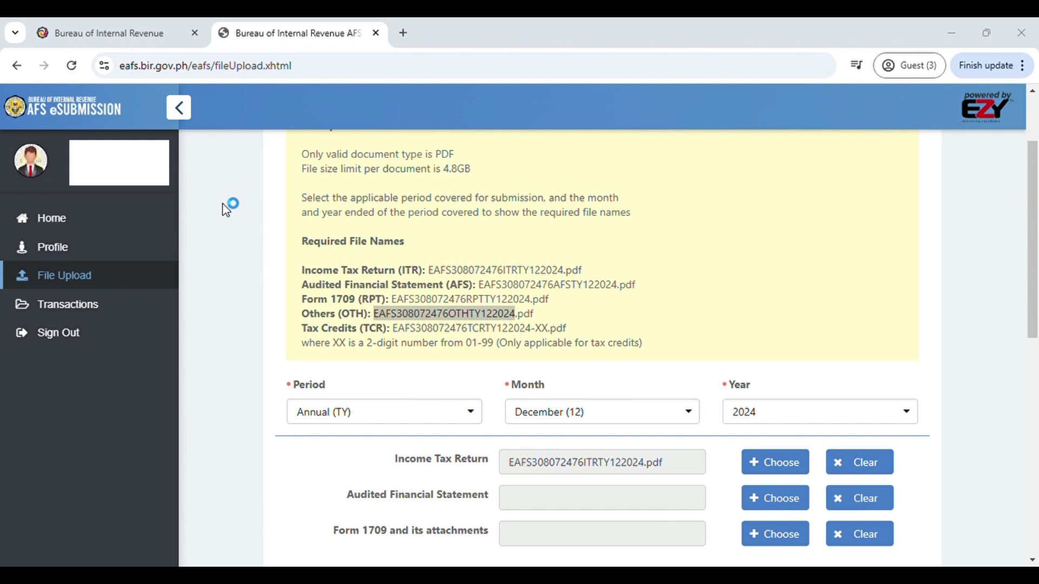
drag(1032, 306, 1036, 425)
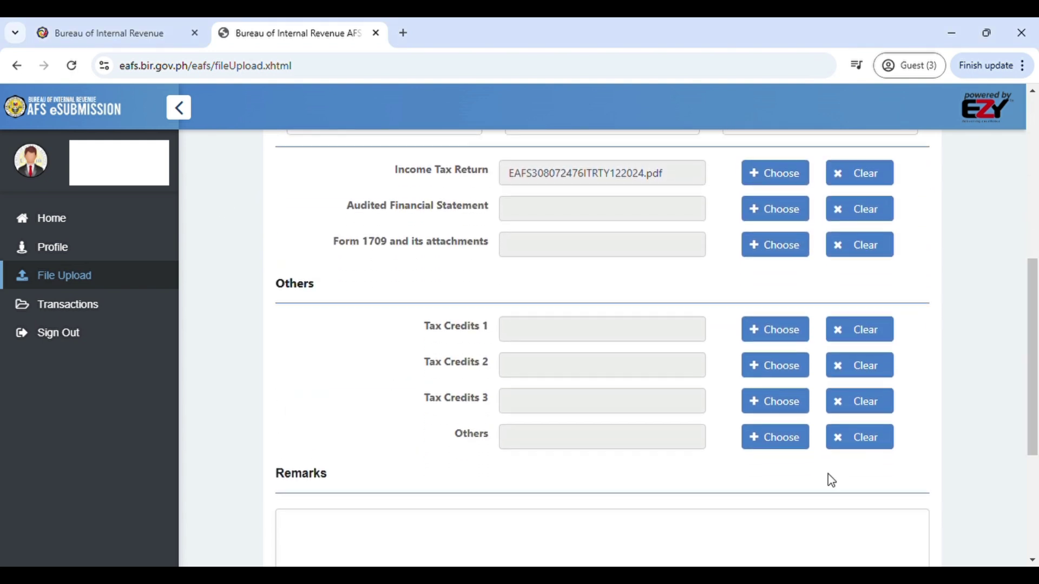
click(777, 438)
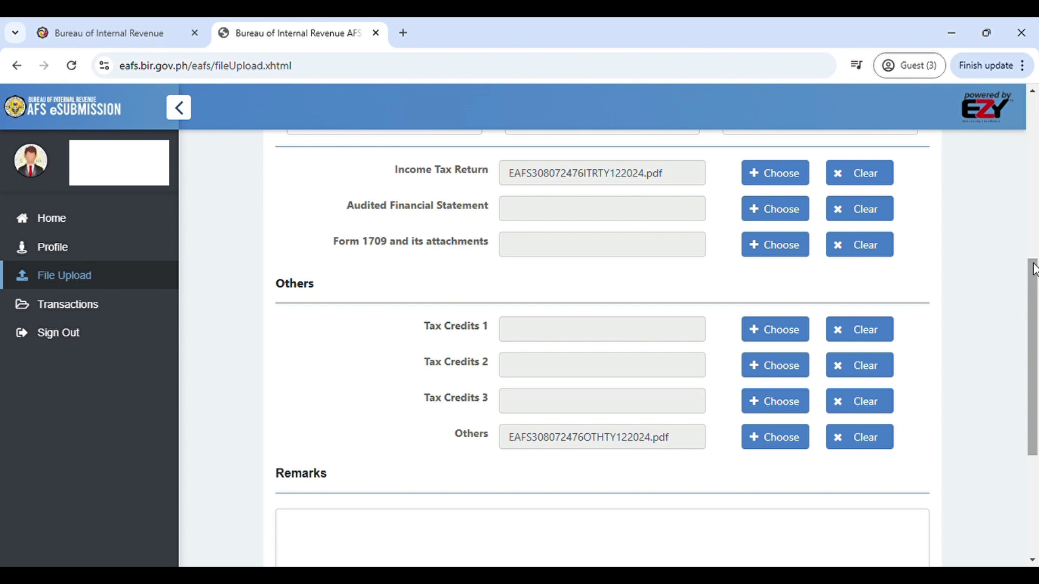
Check the completed upload form, submit it without remarks and accept the Statement Of Undertaking
scroll(1034, 299, down, 1)
drag(1034, 299, 1034, 377)
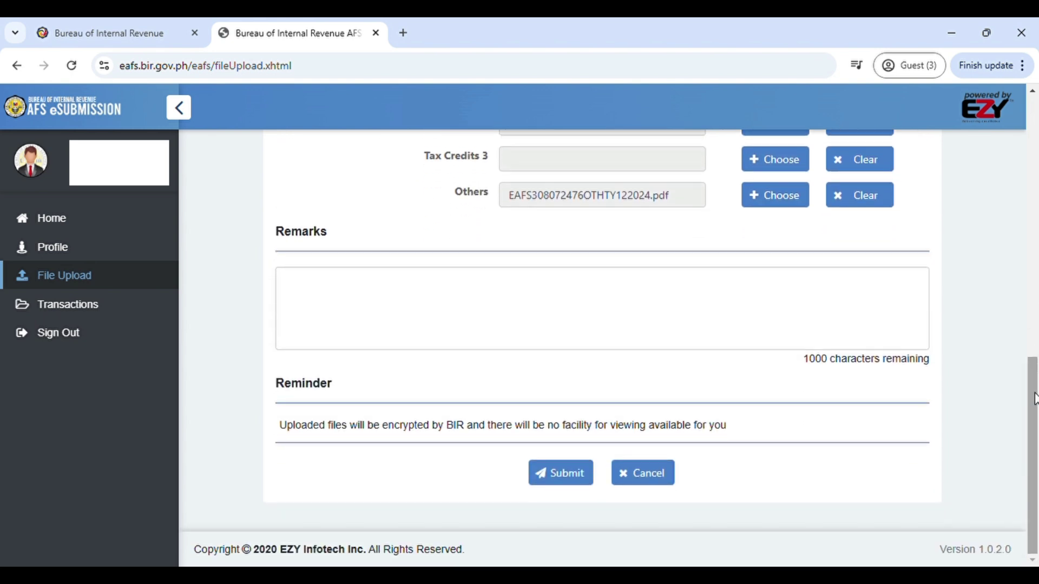
scroll(1036, 384, up, 1)
drag(1034, 385, 1035, 275)
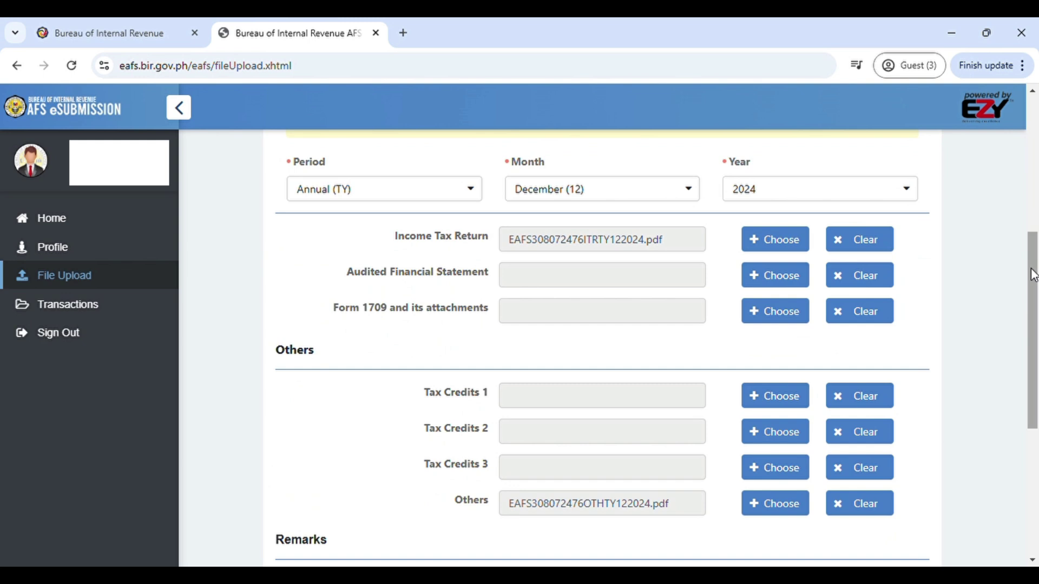
drag(1033, 274, 1036, 398)
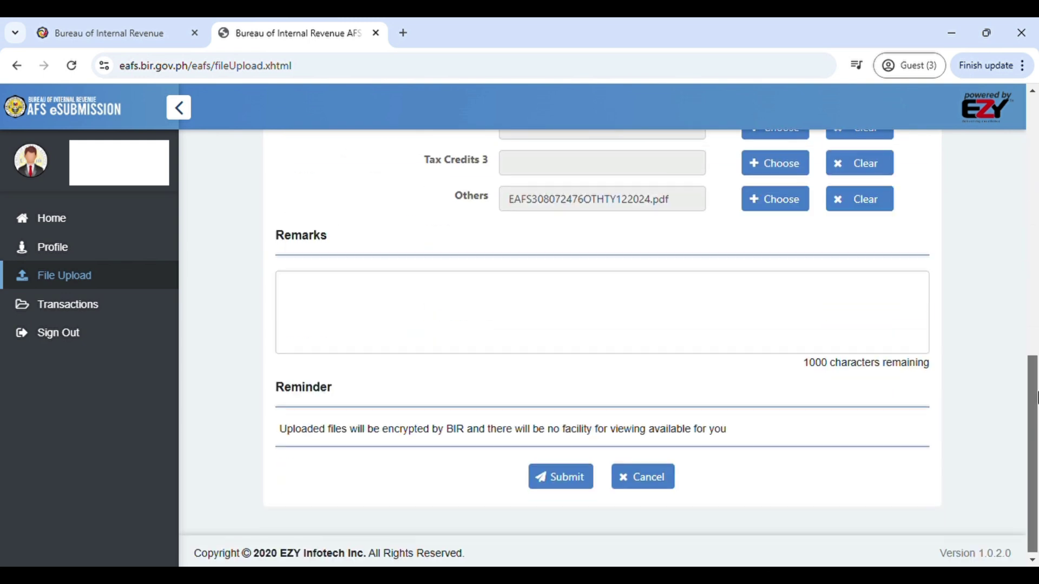
click(563, 478)
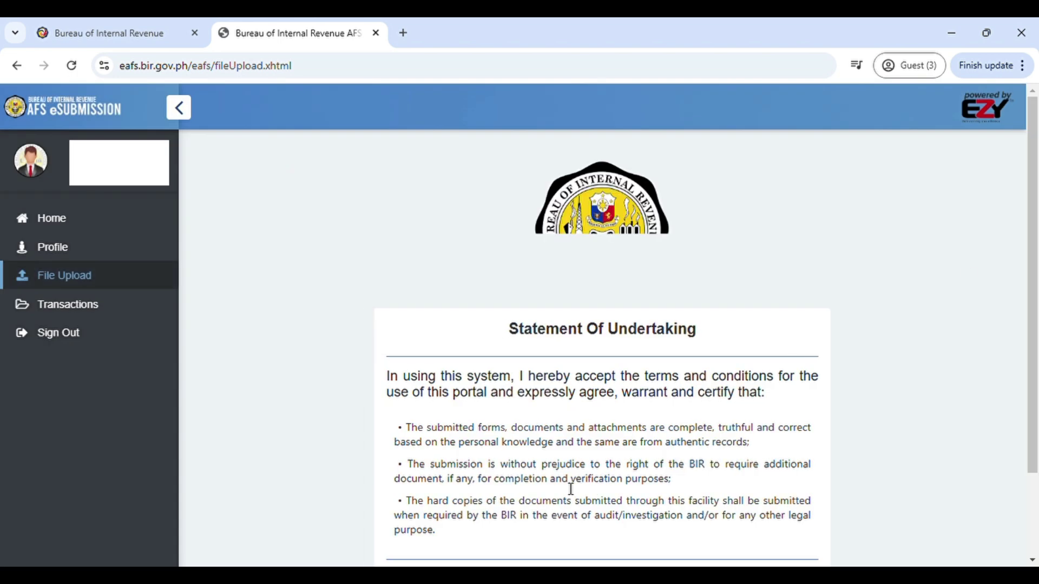
drag(1036, 280, 1034, 383)
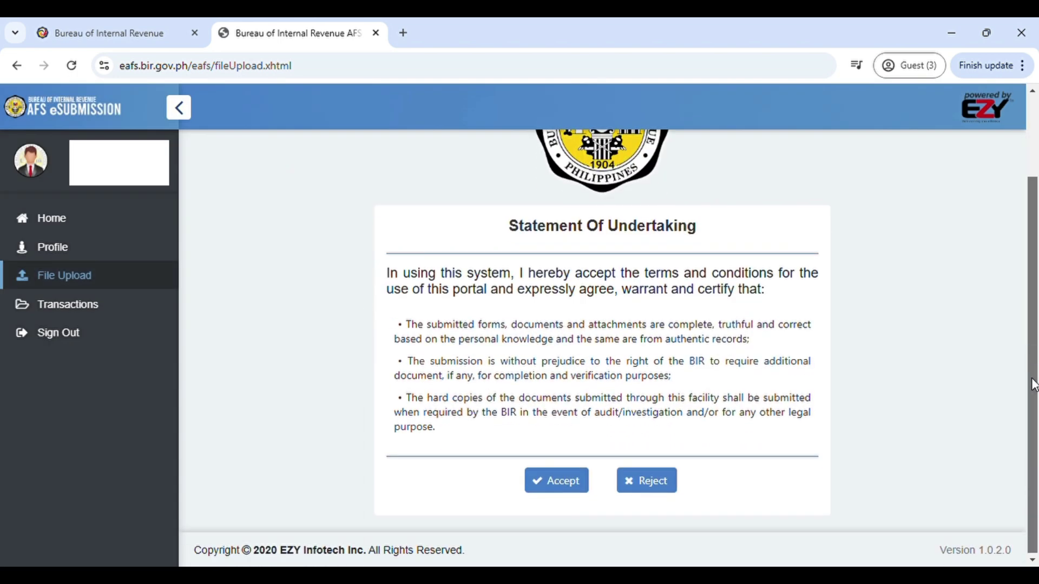
click(585, 487)
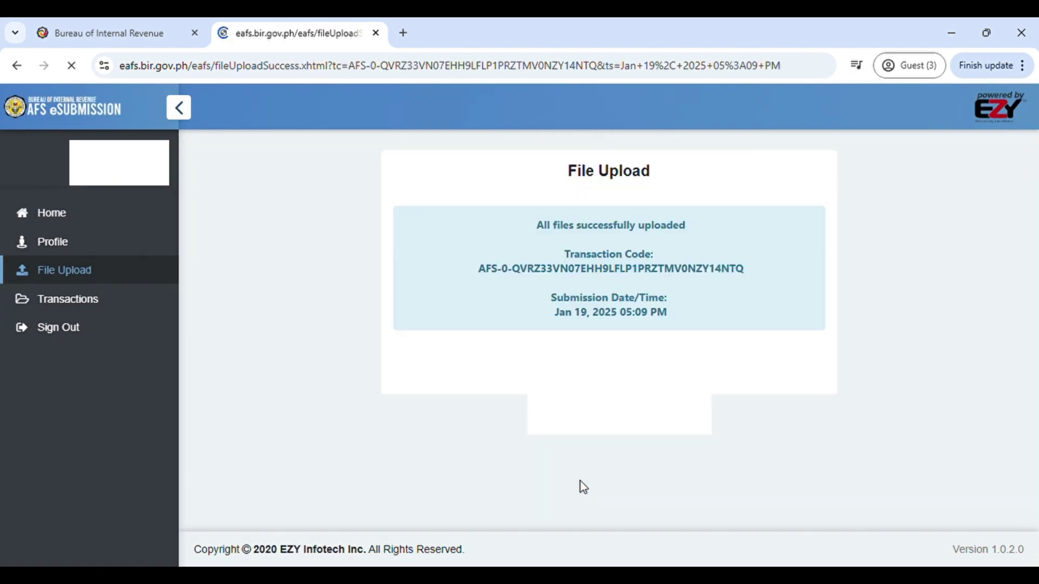